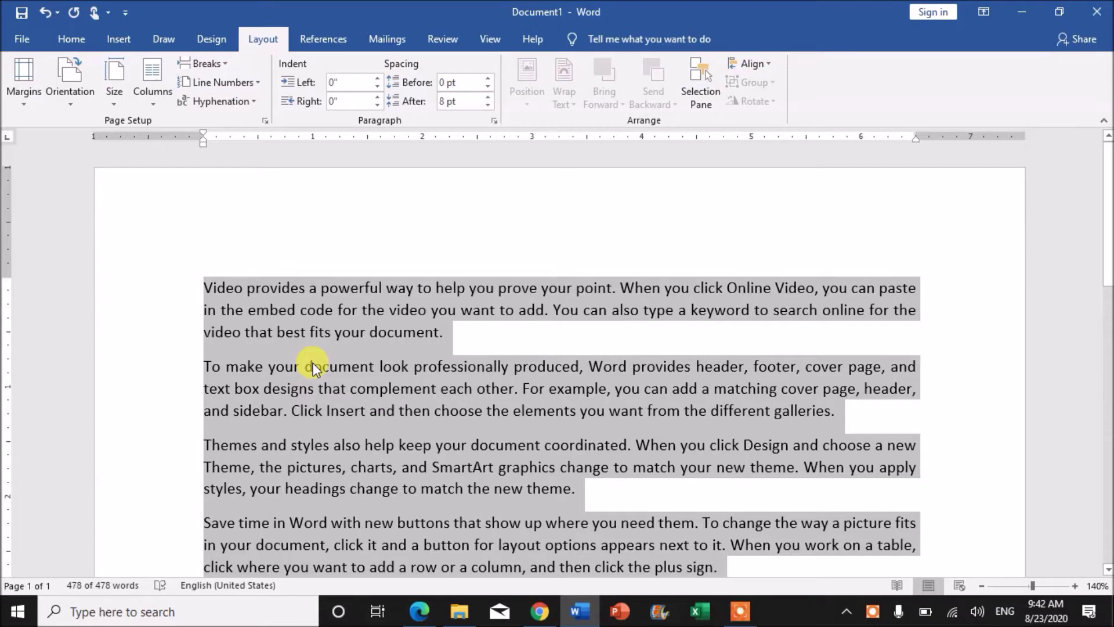
Set the document's top margin to 3" in Page Setup and apply it to the whole document
{"action": "left_click", "coordinate": [293, 334]}
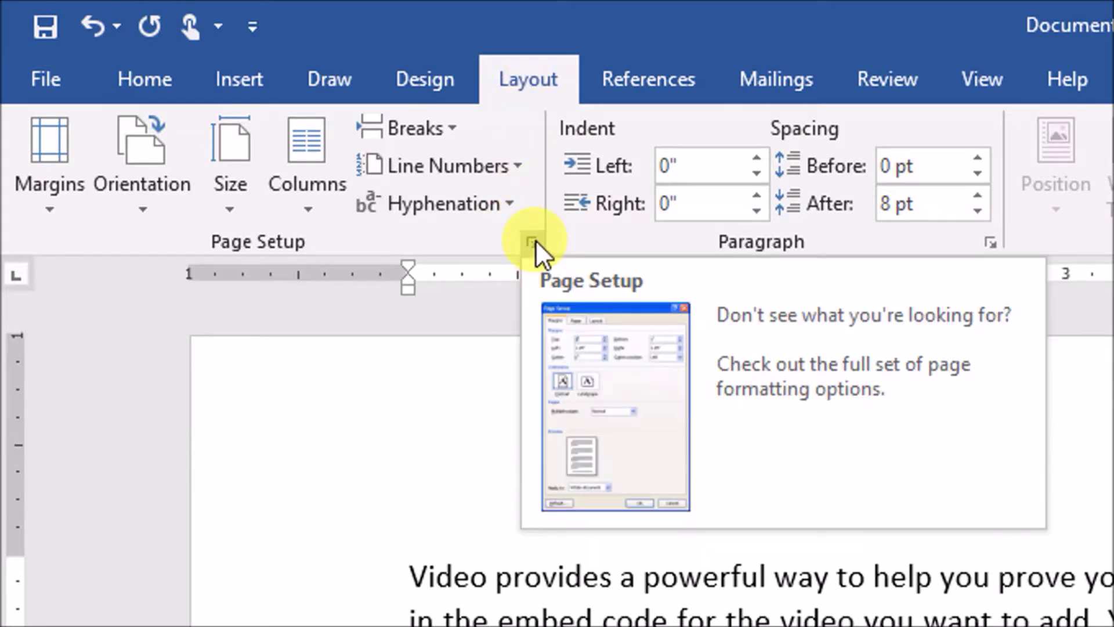
{"action": "left_click", "coordinate": [535, 239]}
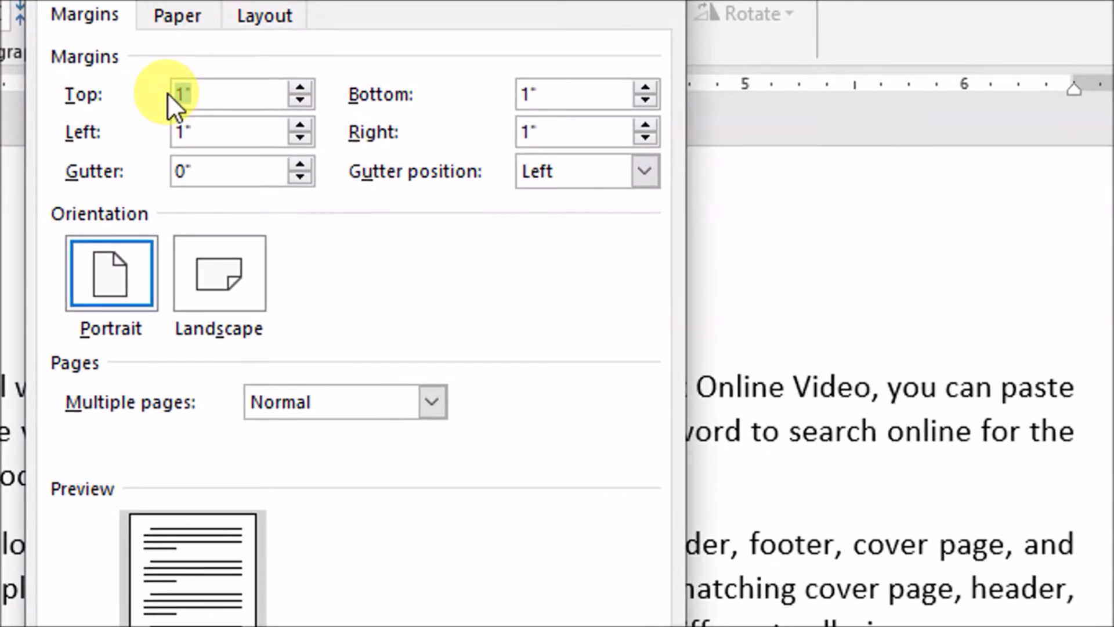
{"action": "left_click", "coordinate": [255, 92]}
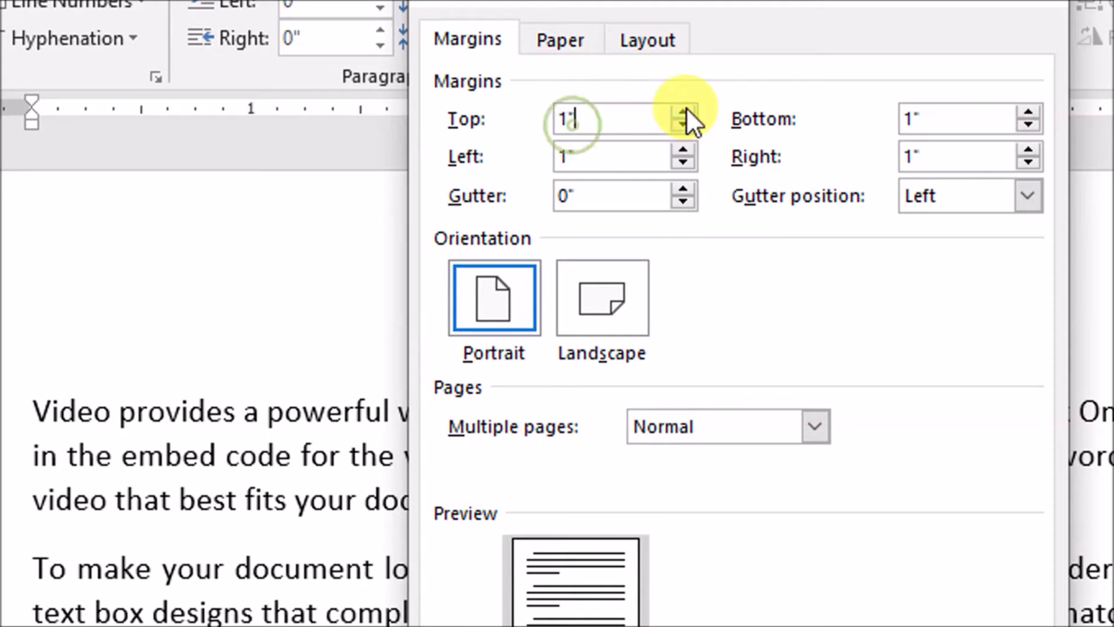
{"action": "key", "text": "Home"}
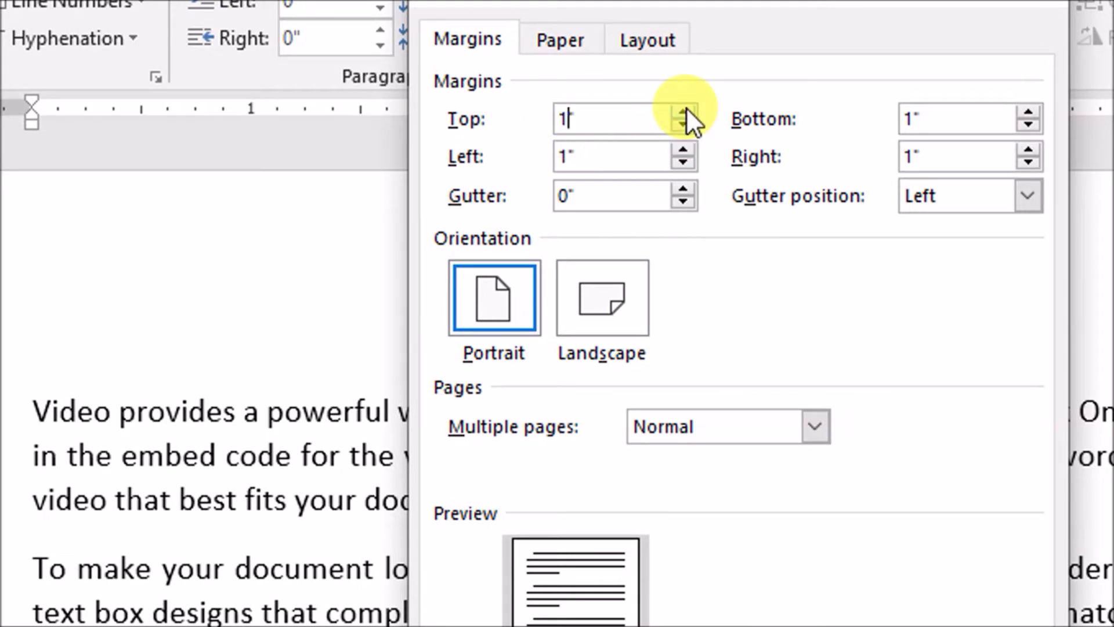
{"action": "key", "text": "Delete"}
{"action": "type", "text": "3"}
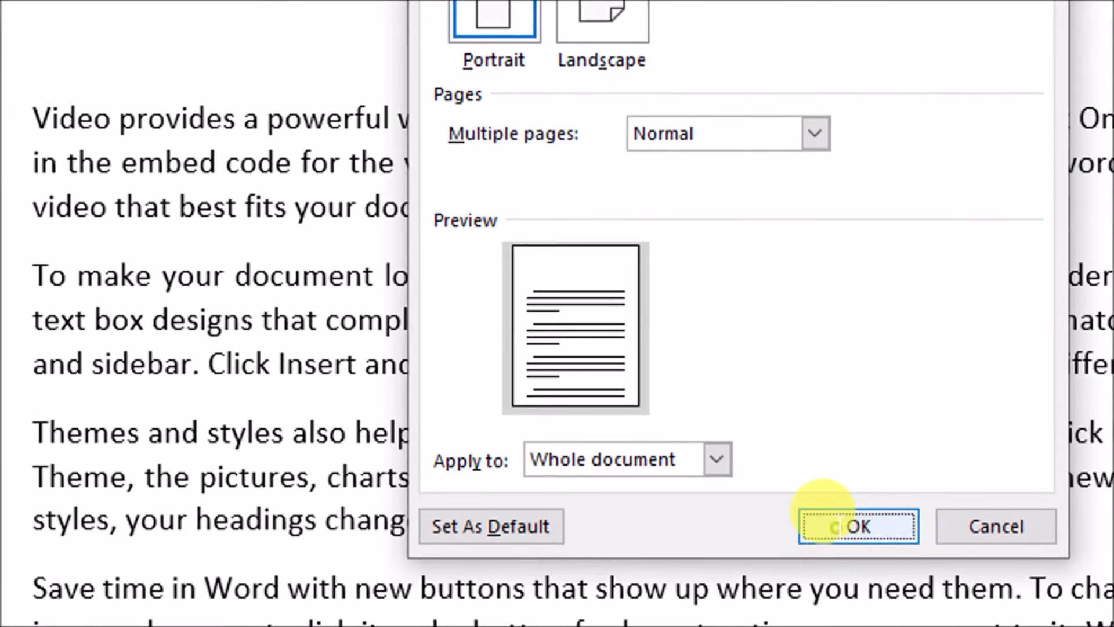
{"action": "left_click", "coordinate": [822, 510]}
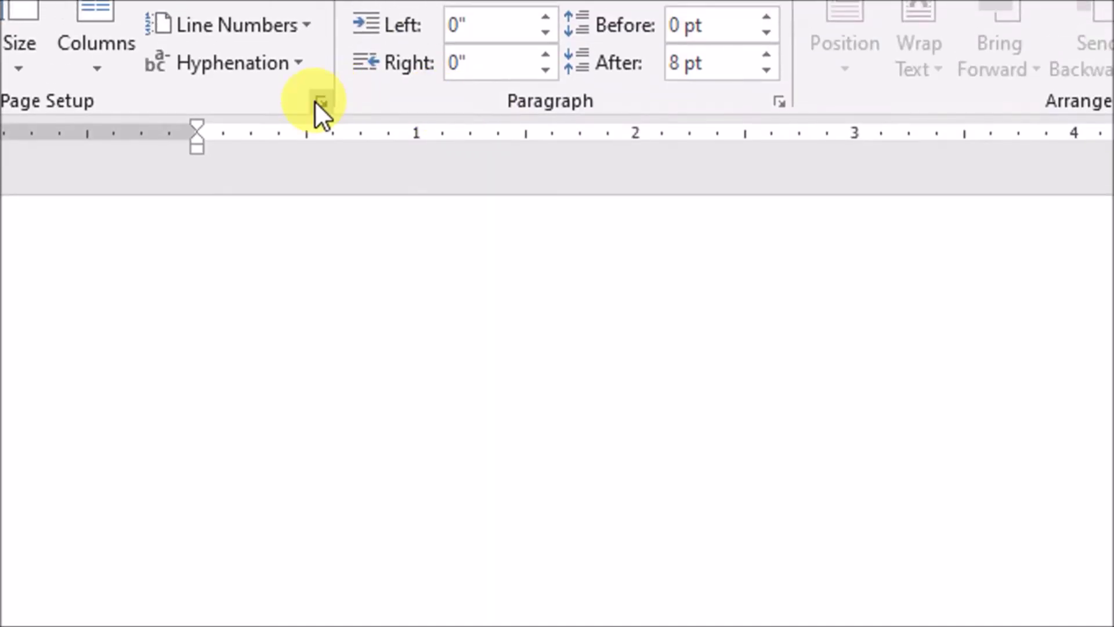
Open Page Setup again and lower the top margin to 1"
{"action": "left_click", "coordinate": [317, 102]}
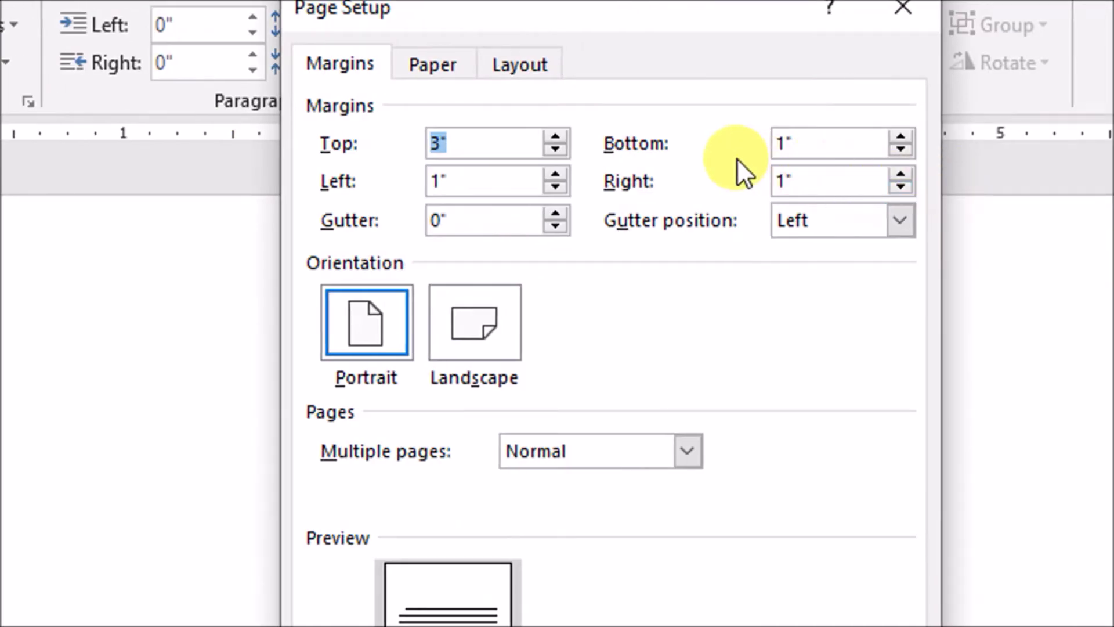
{"action": "left_click", "coordinate": [554, 181]}
{"action": "left_click", "coordinate": [553, 182]}
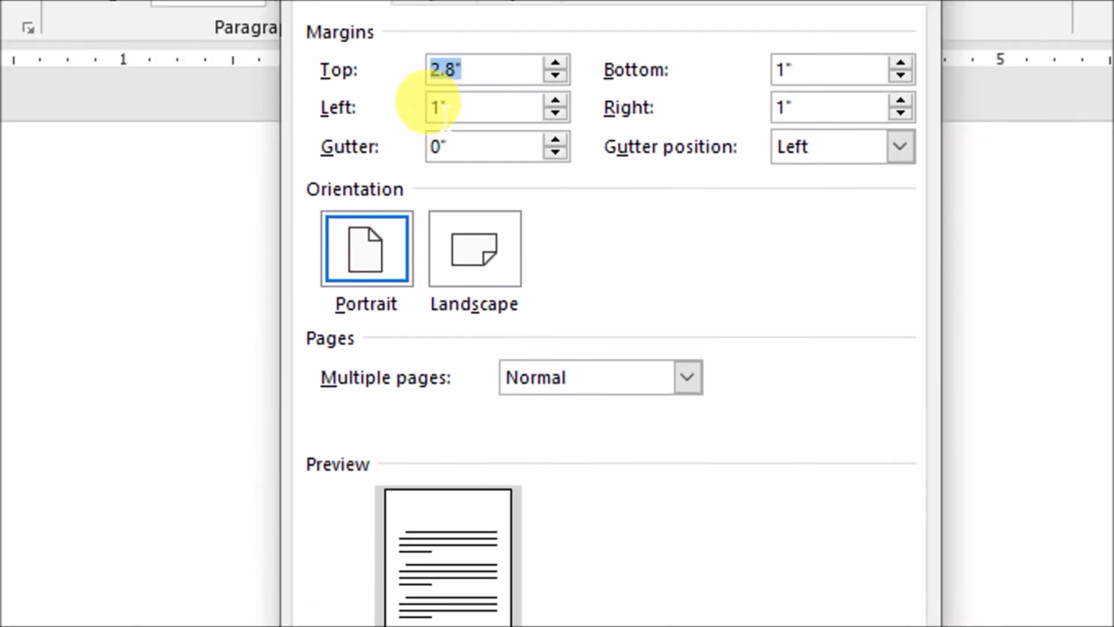
{"action": "left_click", "coordinate": [553, 77]}
{"action": "left_click", "coordinate": [554, 77]}
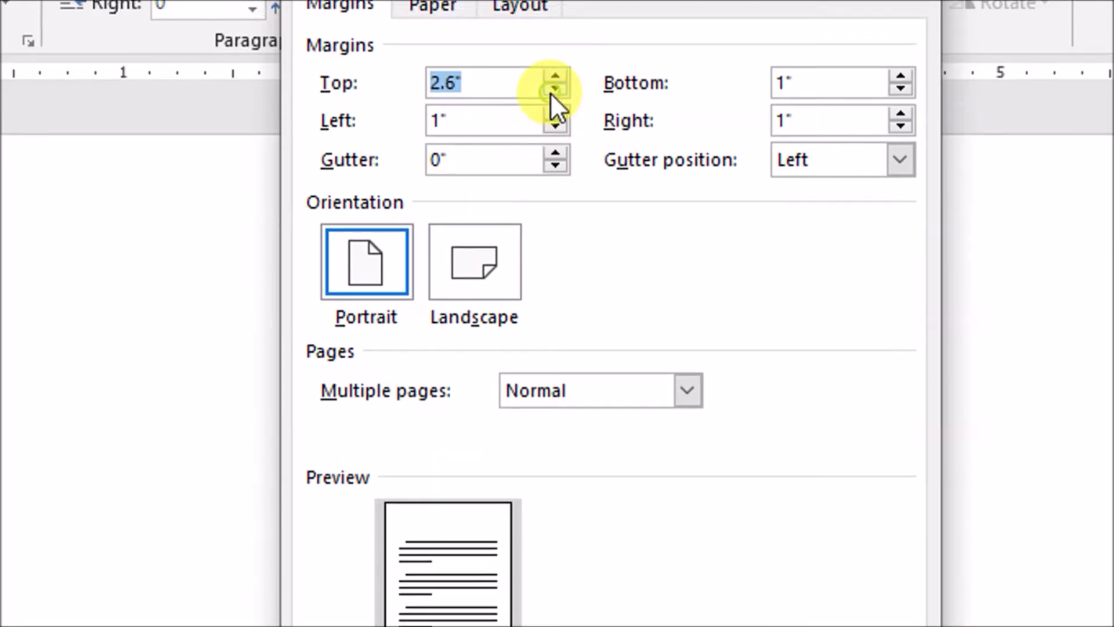
{"action": "left_click", "coordinate": [553, 77]}
{"action": "left_click", "coordinate": [553, 77]}
{"action": "left_click", "coordinate": [553, 77]}
{"action": "left_click", "coordinate": [553, 91]}
{"action": "left_click", "coordinate": [553, 91]}
{"action": "left_click", "coordinate": [553, 91]}
{"action": "left_click", "coordinate": [553, 91]}
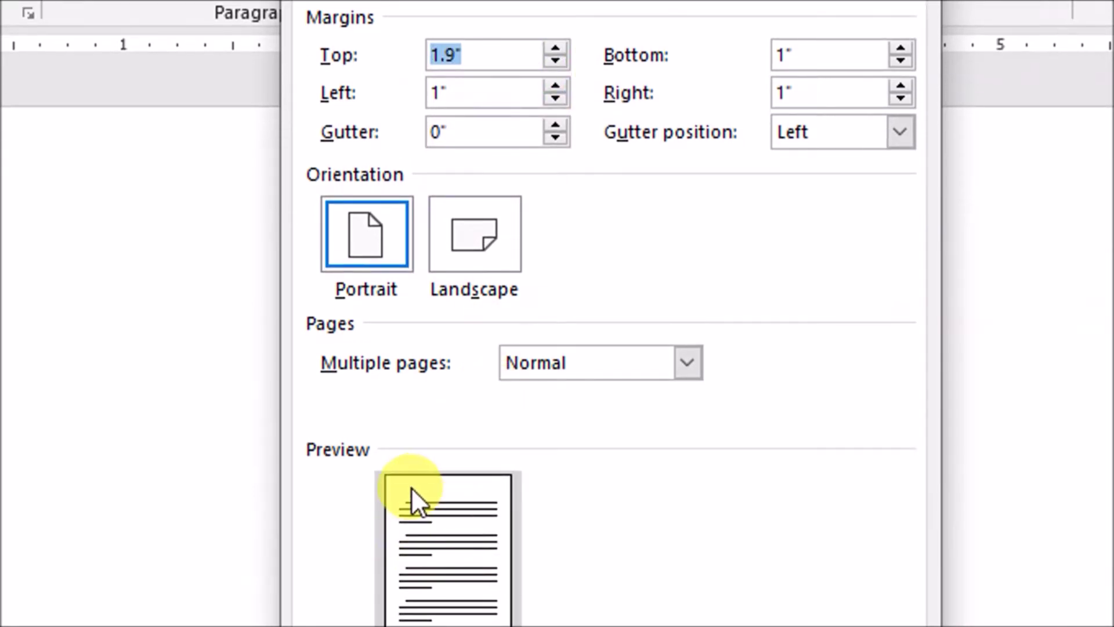
{"action": "left_click", "coordinate": [554, 60]}
{"action": "left_click", "coordinate": [554, 59]}
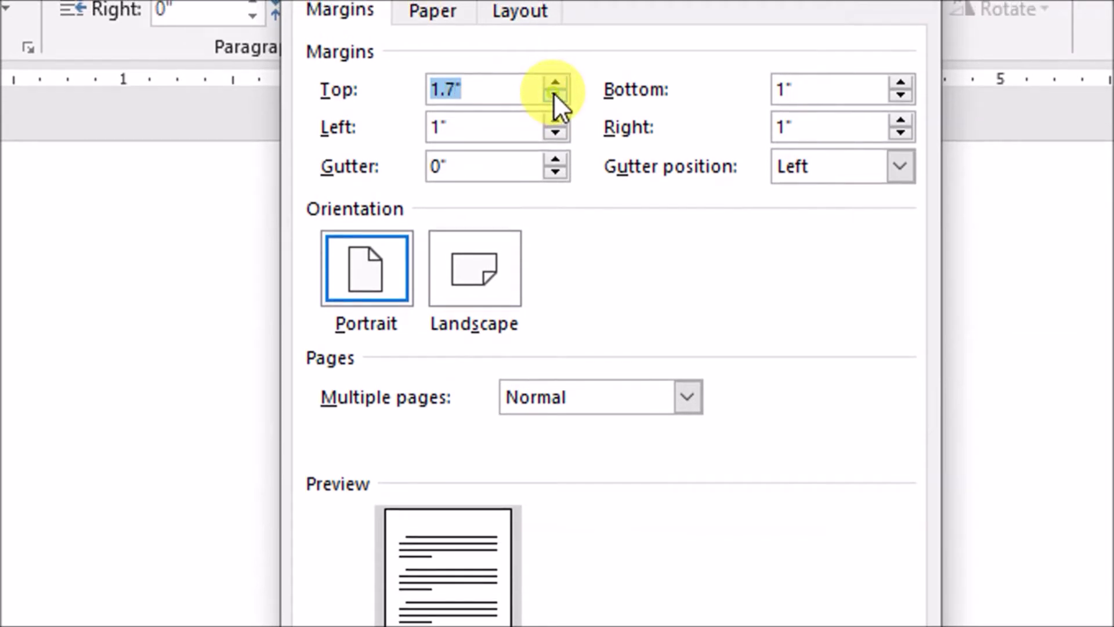
{"action": "left_click", "coordinate": [553, 94]}
{"action": "left_click", "coordinate": [553, 94]}
{"action": "left_click", "coordinate": [553, 94]}
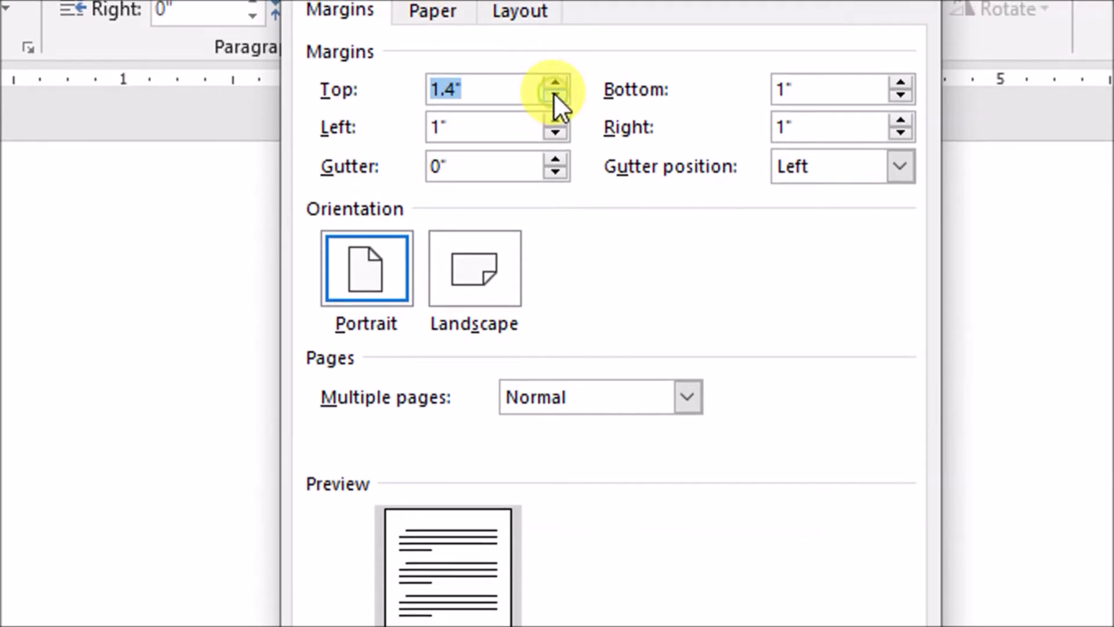
{"action": "left_click", "coordinate": [553, 94]}
{"action": "left_click", "coordinate": [553, 94]}
{"action": "left_click", "coordinate": [553, 94]}
{"action": "left_click", "coordinate": [554, 94]}
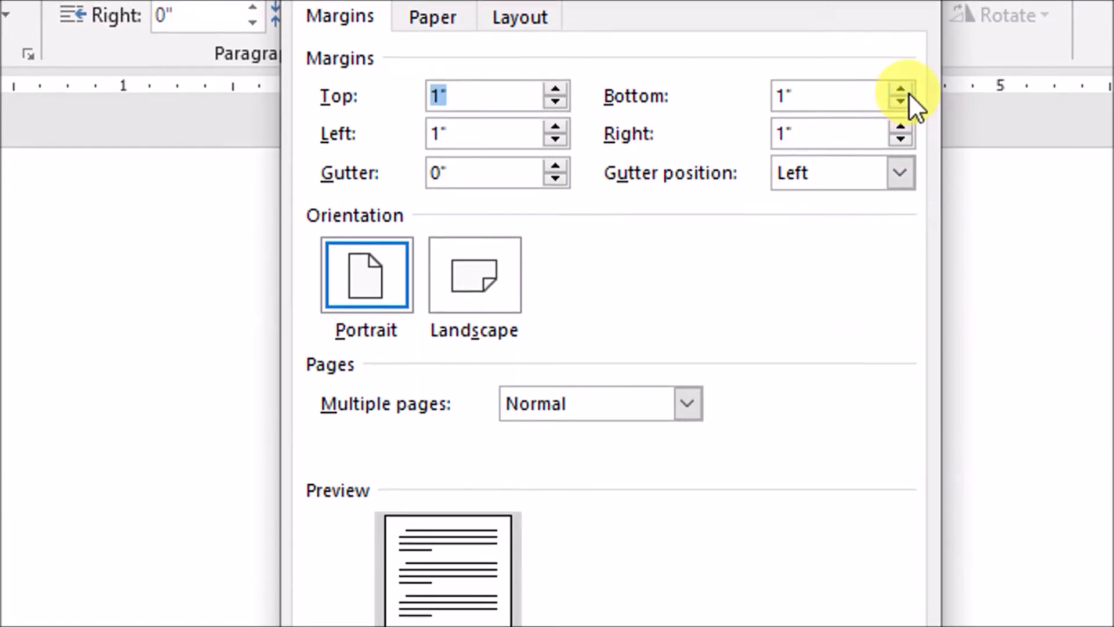
Raise the bottom margin to 5.2" to see its effect in the page preview
{"action": "left_click", "coordinate": [906, 88]}
{"action": "left_click", "coordinate": [906, 88]}
{"action": "left_click", "coordinate": [906, 89]}
{"action": "left_click", "coordinate": [907, 89]}
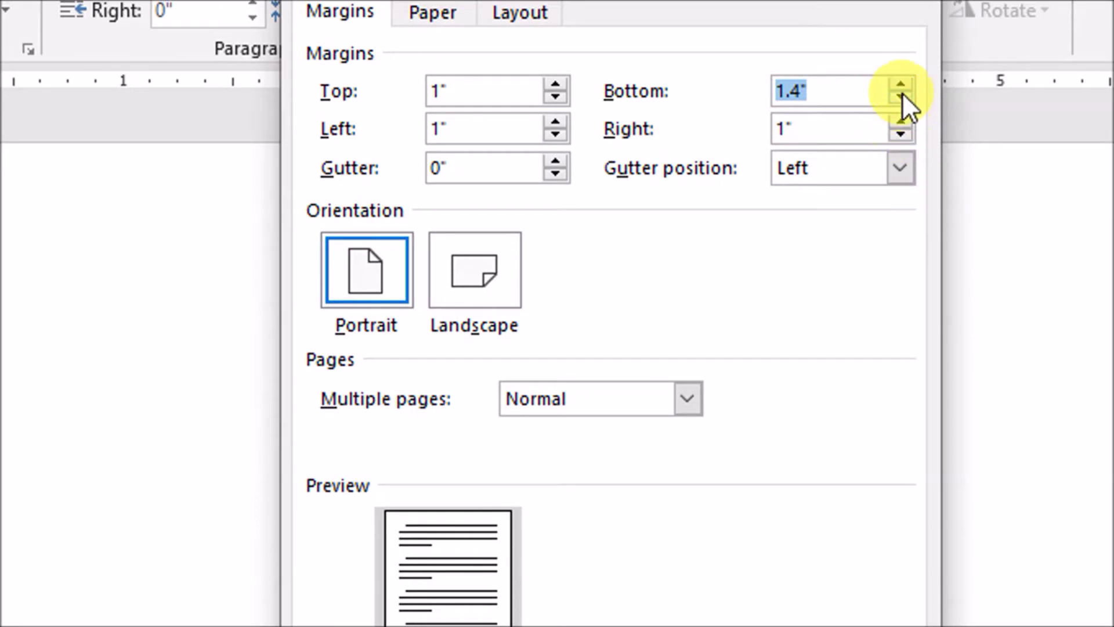
{"action": "left_click", "coordinate": [900, 64]}
{"action": "left_click", "coordinate": [902, 92]}
{"action": "left_click_drag", "start_coordinate": [902, 94], "coordinate": [902, 94]}
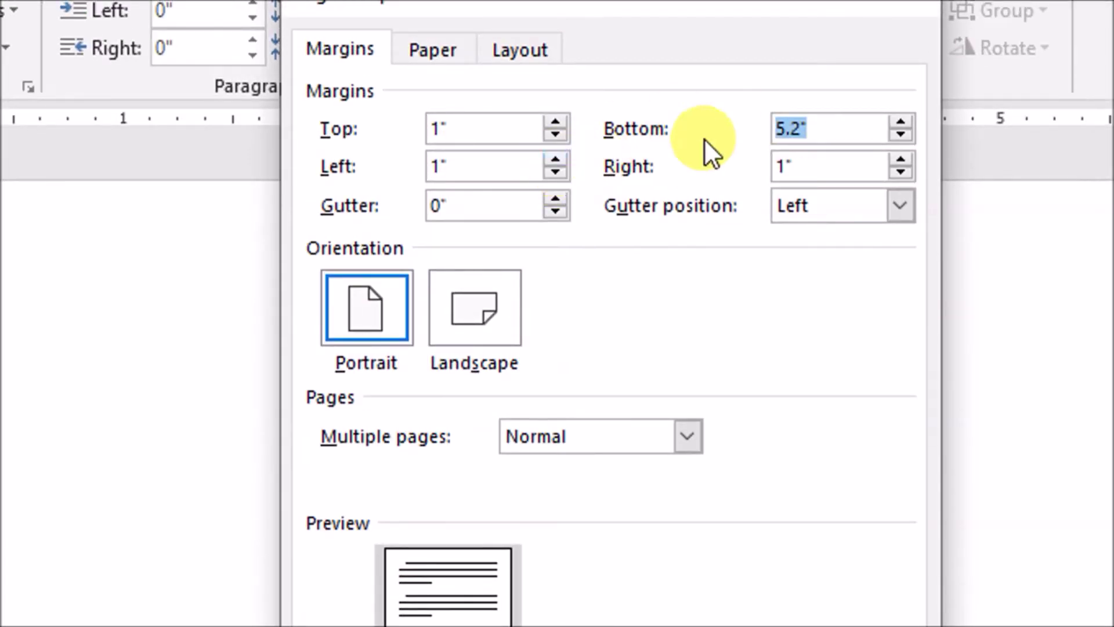
{"action": "left_click", "coordinate": [804, 128]}
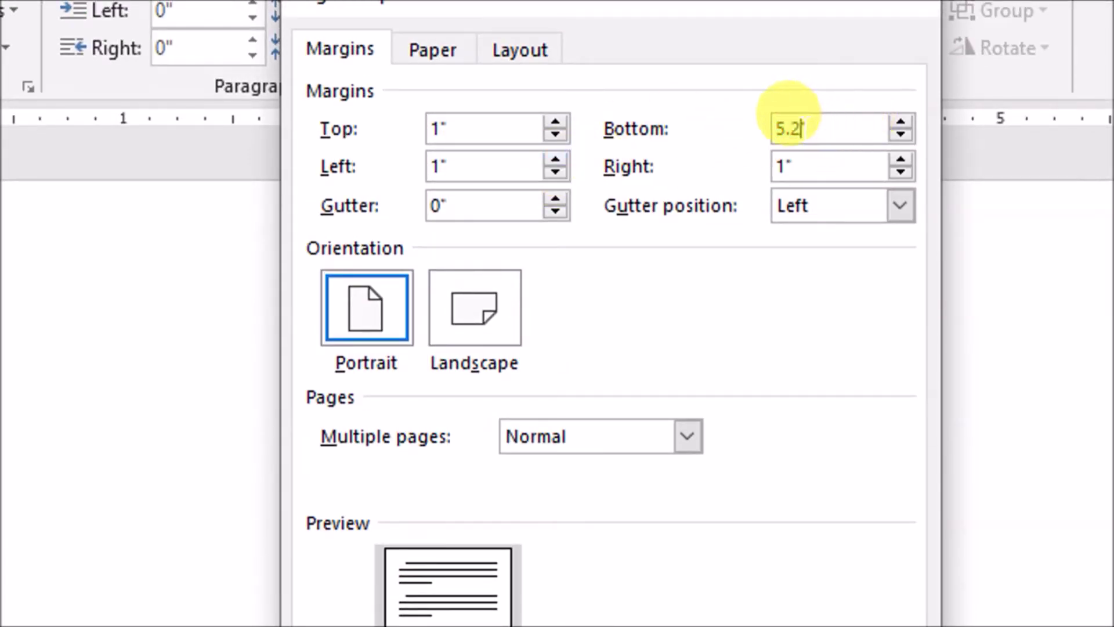
Raise the left margin to 4.9" and try adjusting the right margin
{"action": "left_click", "coordinate": [556, 160]}
{"action": "left_click_drag", "start_coordinate": [560, 159], "coordinate": [560, 159]}
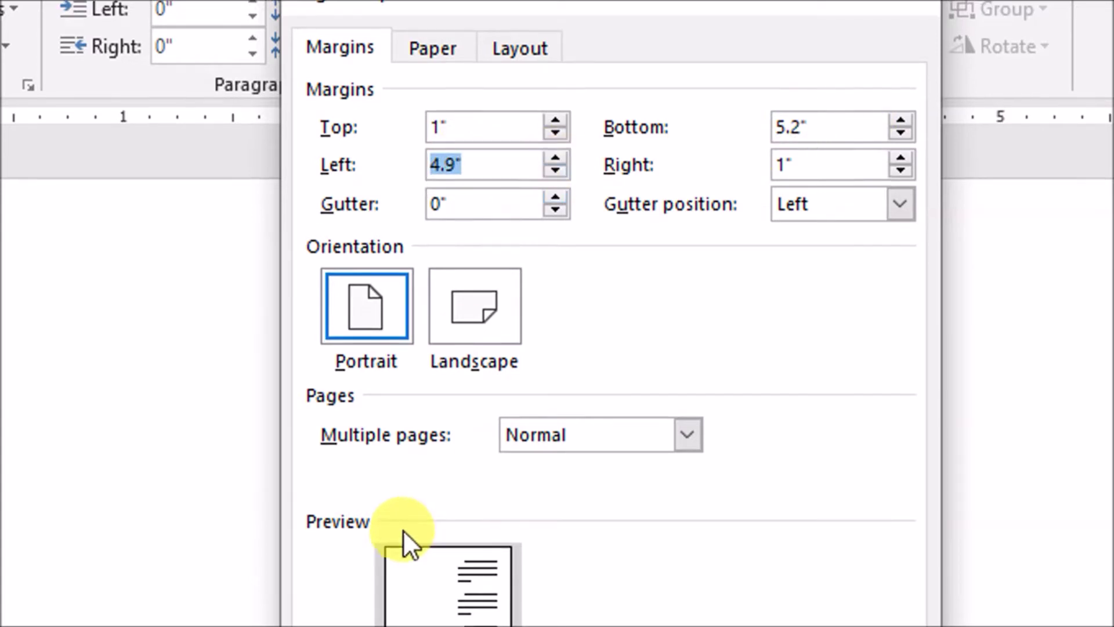
{"action": "left_click_drag", "start_coordinate": [900, 111], "coordinate": [906, 97]}
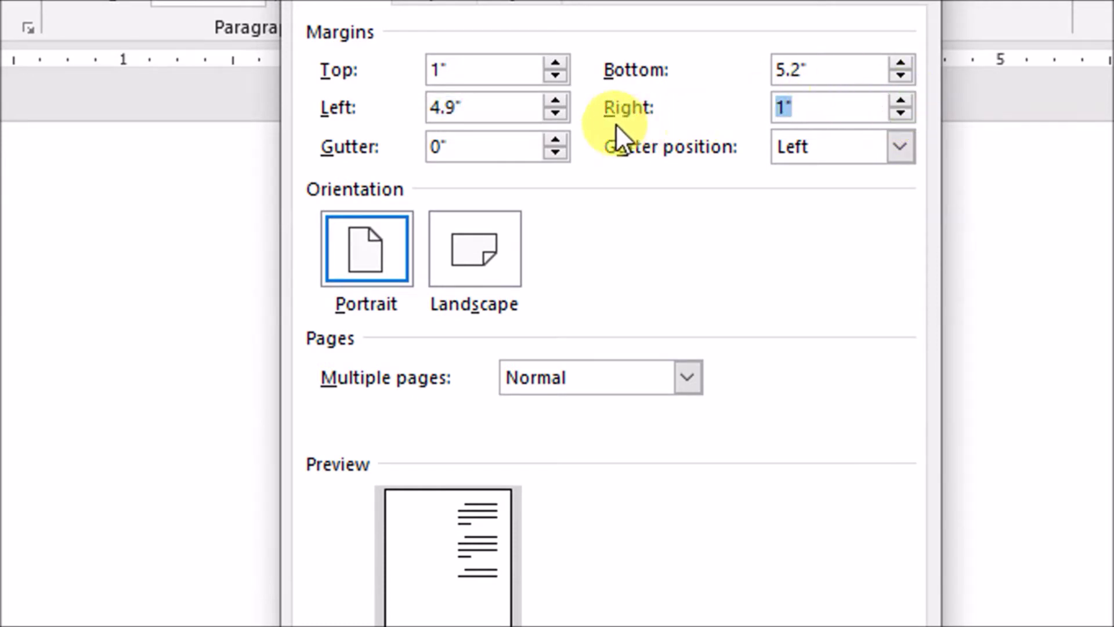
Set the bottom margin to 1"
{"action": "left_click", "coordinate": [800, 70]}
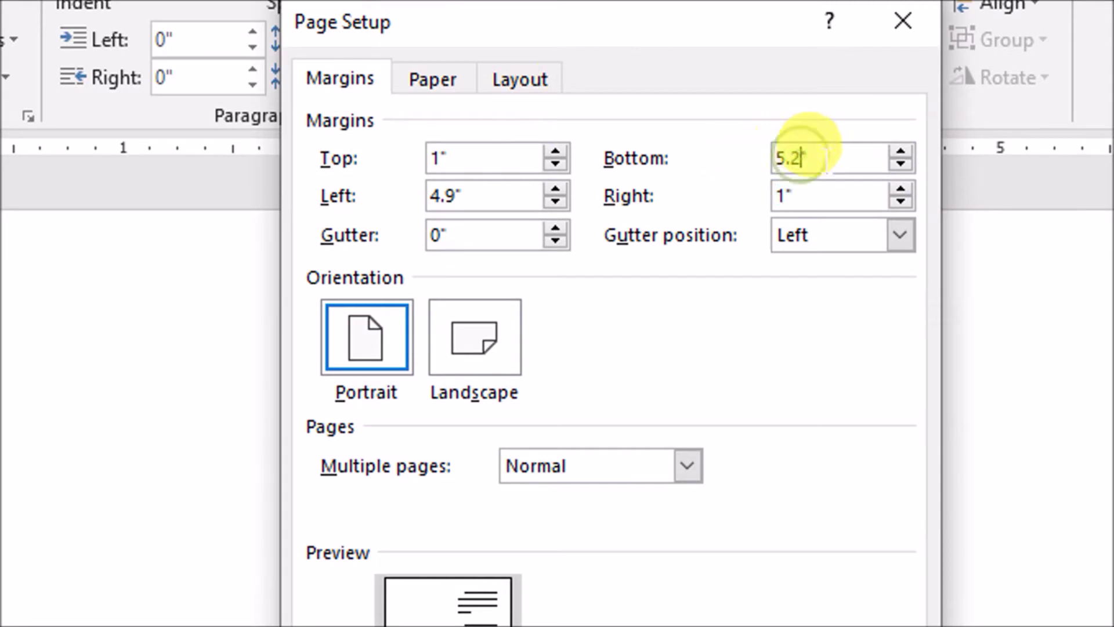
{"action": "key", "text": "BackSpace"}
{"action": "key", "text": "BackSpace"}
{"action": "key", "text": "BackSpace"}
{"action": "type", "text": "1"}
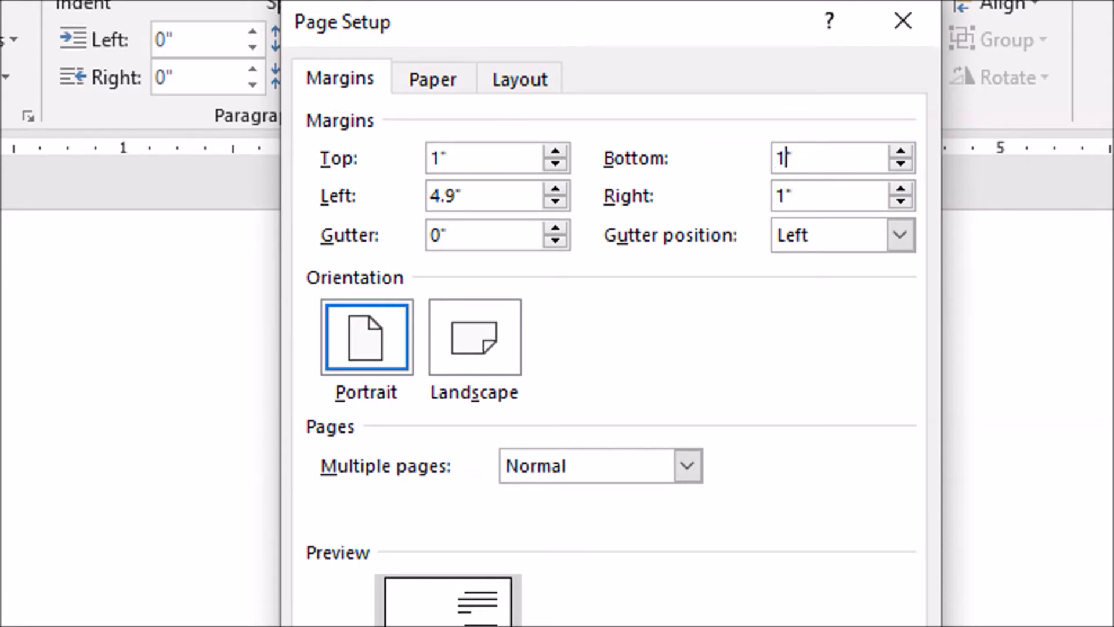
Set the left margin to 1"
{"action": "left_click", "coordinate": [475, 184]}
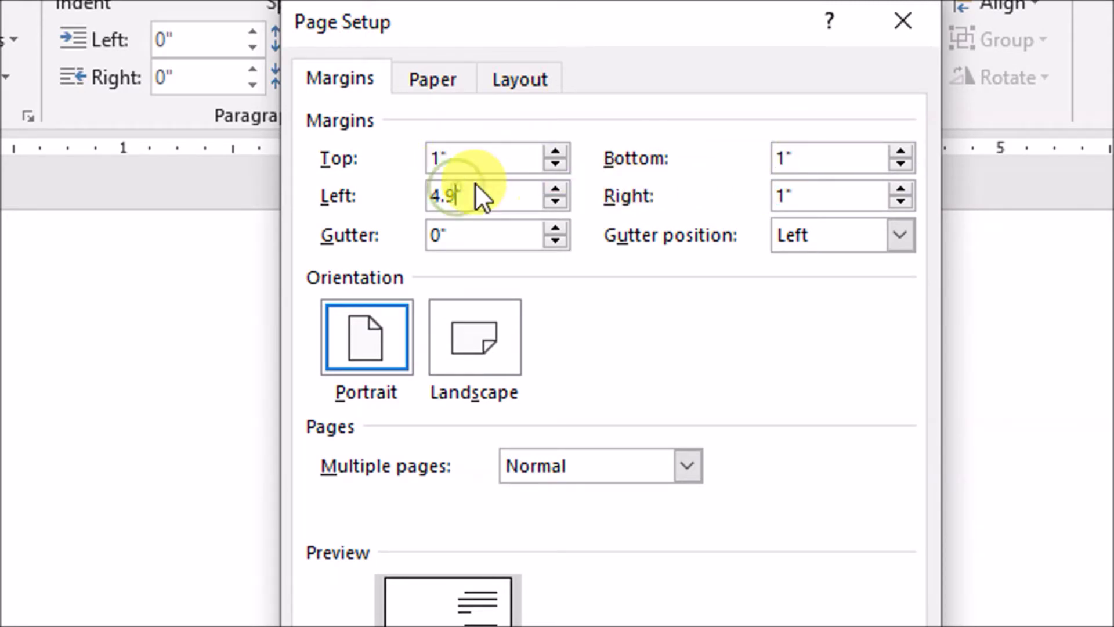
{"action": "key", "text": "BackSpace"}
{"action": "key", "text": "BackSpace"}
{"action": "key", "text": "BackSpace"}
{"action": "type", "text": "1"}
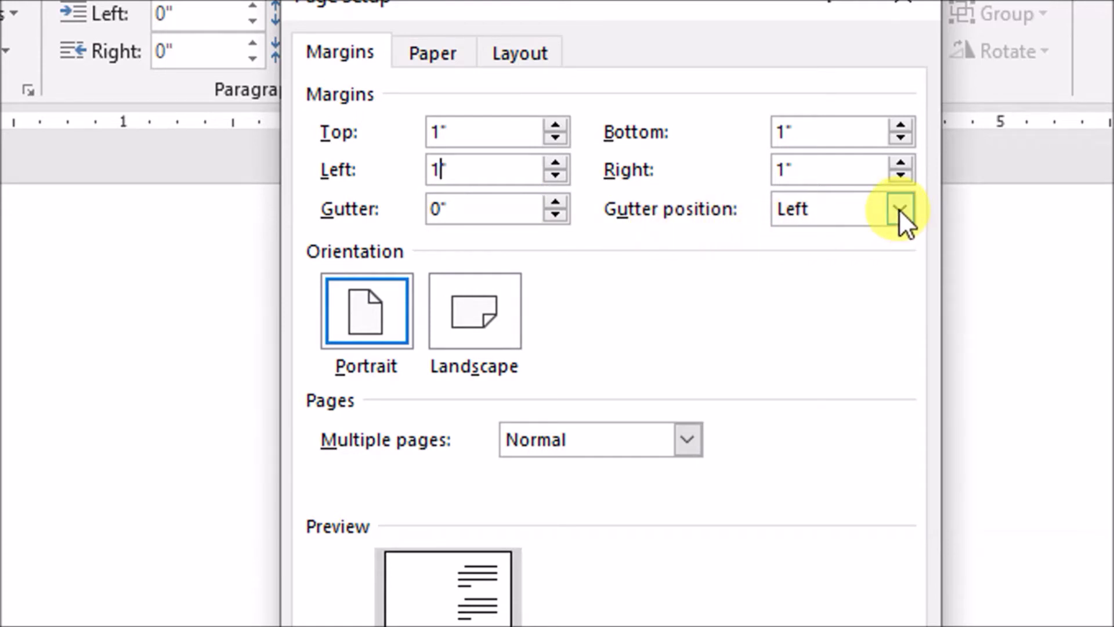
Increase the gutter to 1.3" to preview the binding space beside the text
{"action": "left_click", "coordinate": [555, 203]}
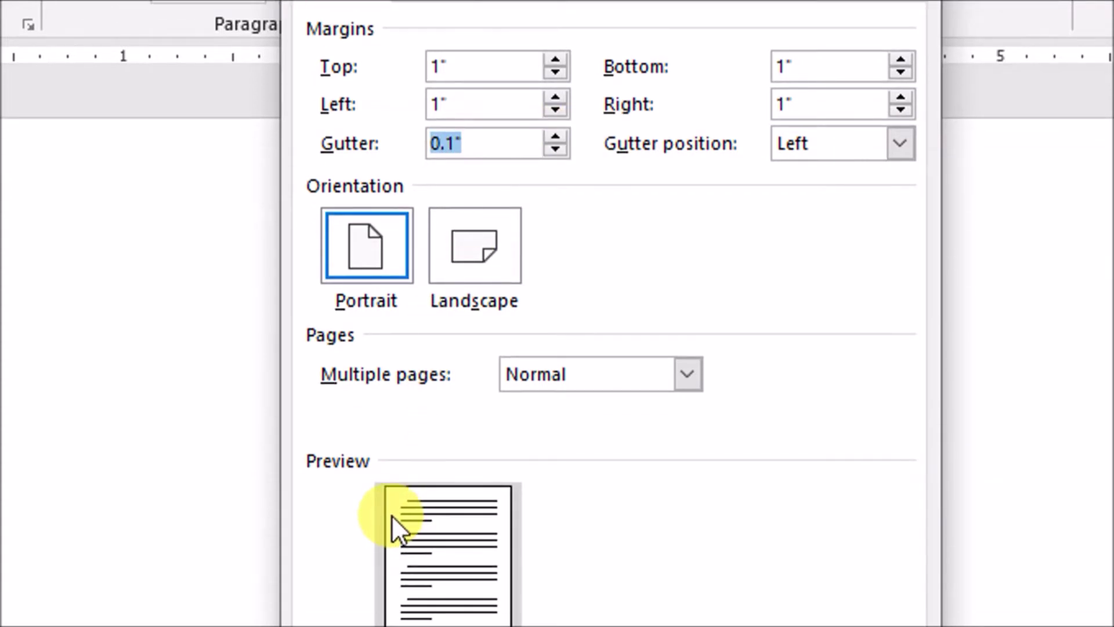
{"action": "double_click", "coordinate": [555, 135]}
{"action": "double_click", "coordinate": [555, 134]}
{"action": "double_click", "coordinate": [556, 134]}
{"action": "triple_click", "coordinate": [555, 134]}
{"action": "left_click", "coordinate": [555, 135]}
{"action": "double_click", "coordinate": [556, 135]}
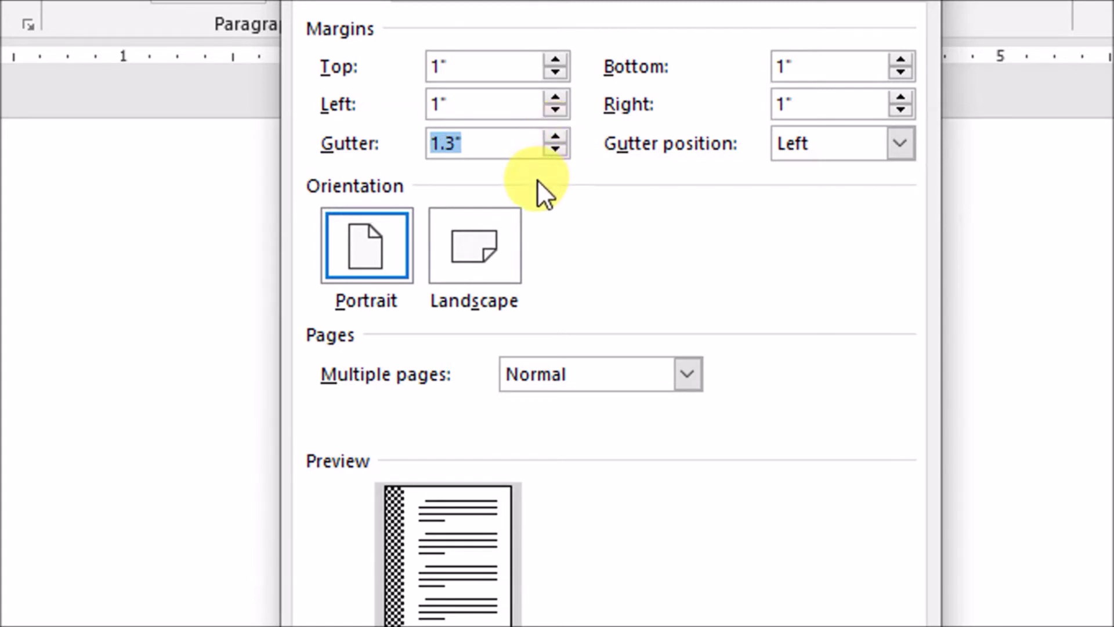
Reduce the gutter to 0"
{"action": "left_click", "coordinate": [562, 148]}
{"action": "left_click", "coordinate": [562, 148]}
{"action": "left_click", "coordinate": [562, 147]}
{"action": "left_click", "coordinate": [562, 147]}
{"action": "left_click", "coordinate": [556, 150]}
{"action": "left_click", "coordinate": [556, 149]}
{"action": "left_click", "coordinate": [556, 149]}
{"action": "left_click", "coordinate": [556, 150]}
{"action": "left_click", "coordinate": [556, 150]}
{"action": "left_click", "coordinate": [556, 150]}
{"action": "left_click", "coordinate": [555, 150]}
{"action": "left_click", "coordinate": [555, 149]}
{"action": "left_click", "coordinate": [556, 149]}
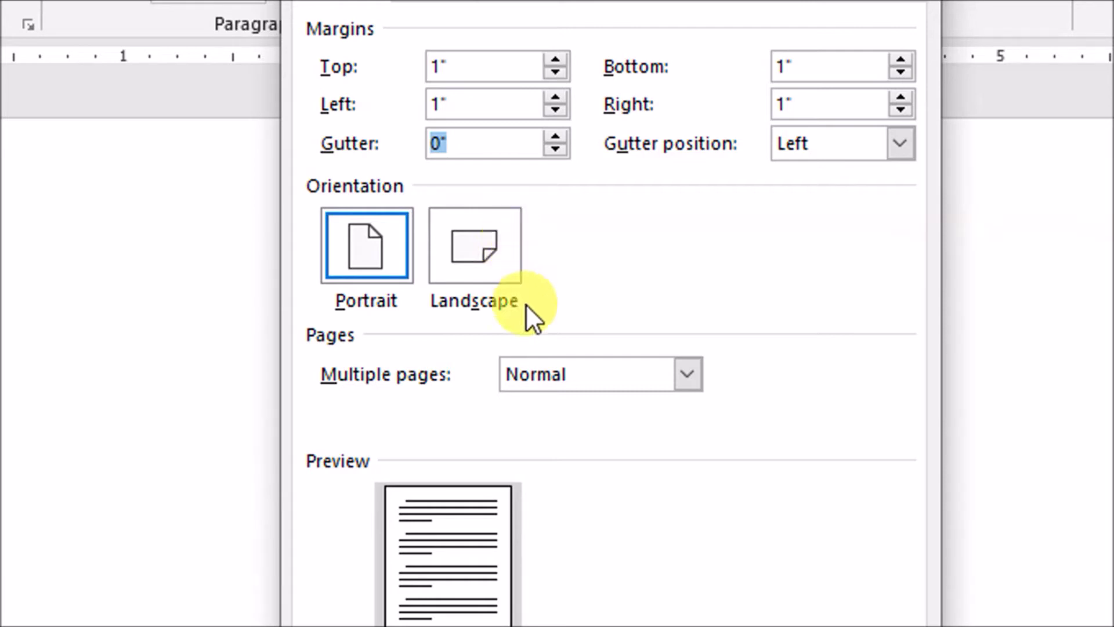
Compare portrait and landscape orientation, settle on Landscape, and increase the gutter to 2.8"
{"action": "left_click", "coordinate": [467, 260]}
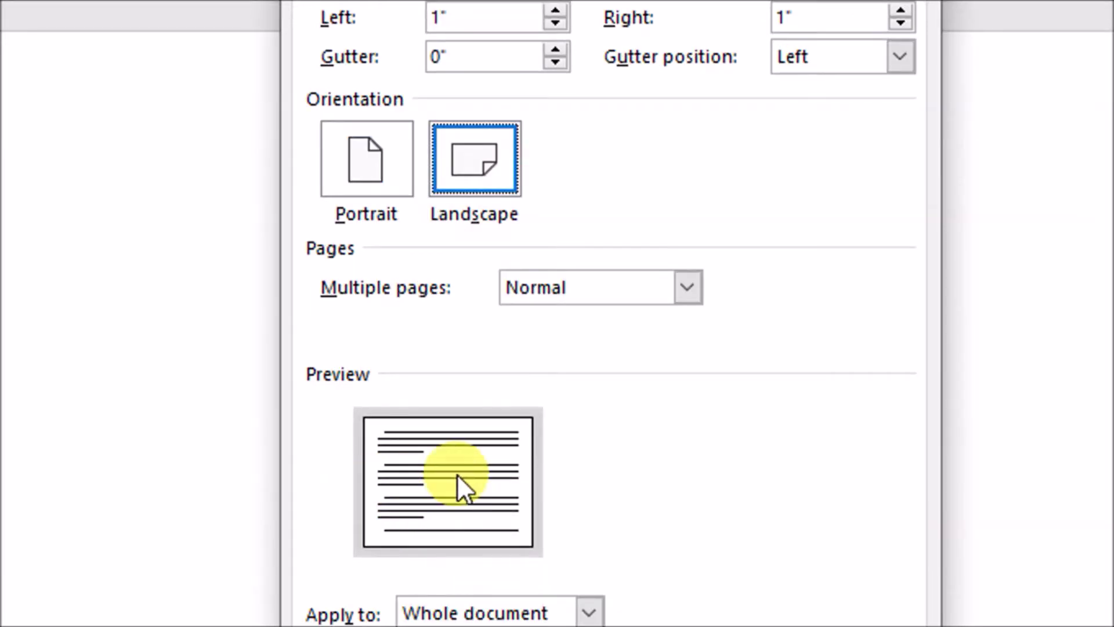
{"action": "left_click", "coordinate": [362, 187]}
{"action": "left_click", "coordinate": [462, 191]}
{"action": "left_click", "coordinate": [405, 186]}
{"action": "left_click", "coordinate": [494, 181]}
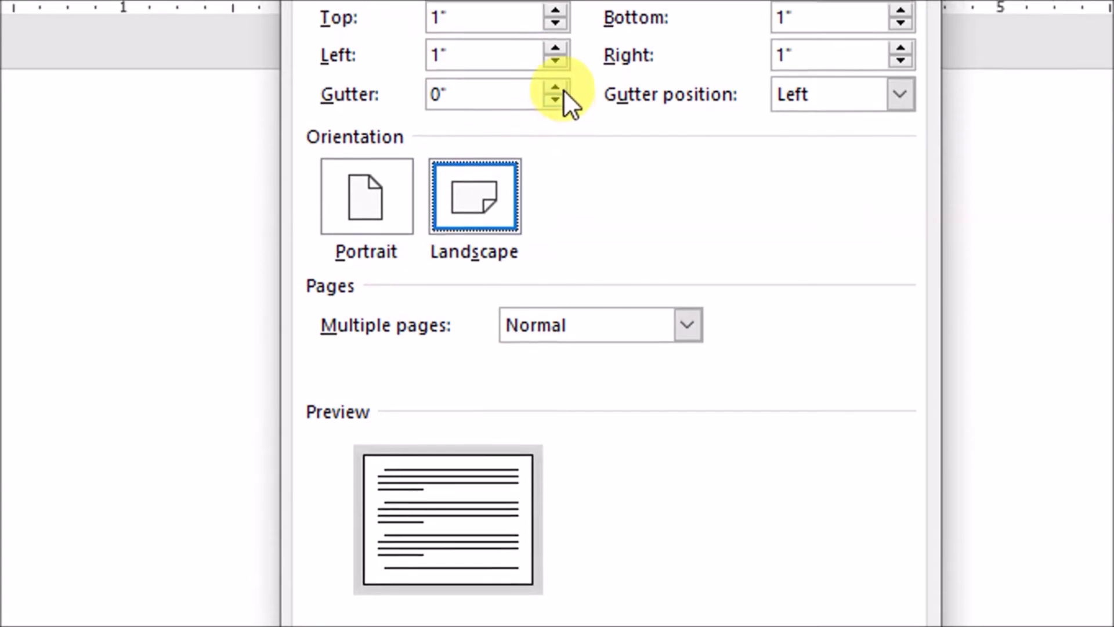
{"action": "left_click", "coordinate": [552, 45]}
{"action": "left_click", "coordinate": [552, 96]}
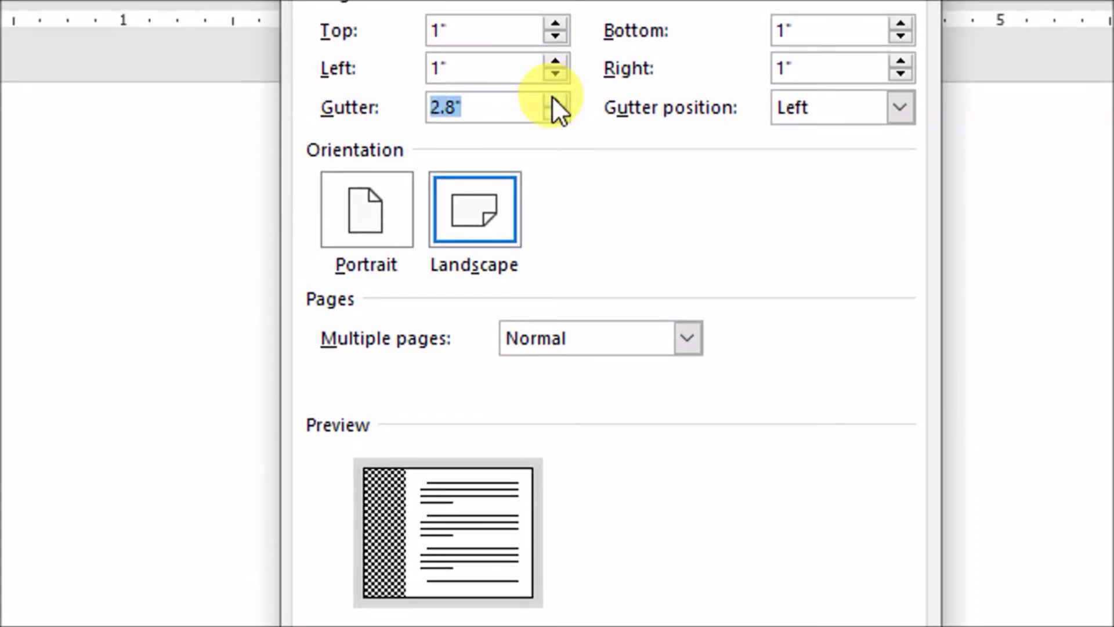
Preview the Mirror margins, 2 pages per sheet, Book fold and Reverse book fold options for multiple pages
{"action": "left_click", "coordinate": [688, 340]}
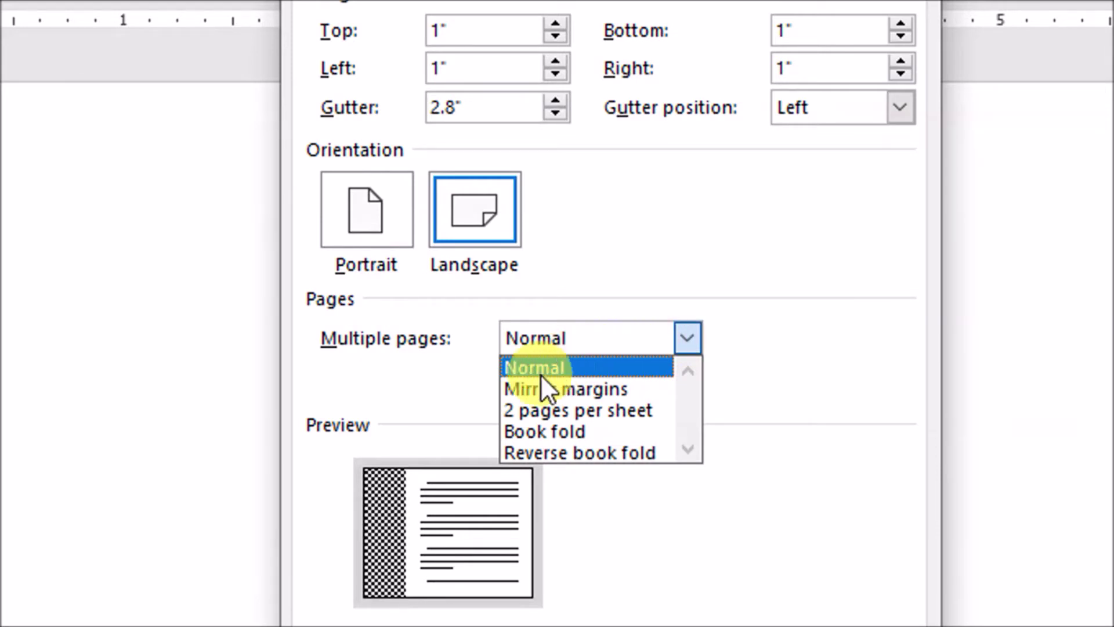
{"action": "left_click", "coordinate": [528, 388]}
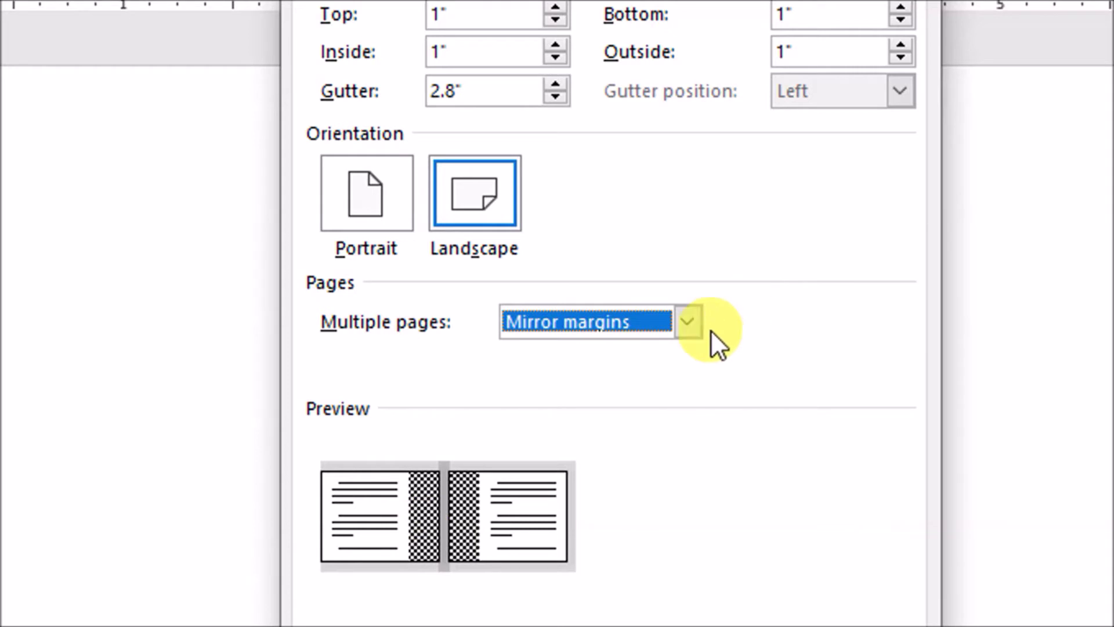
{"action": "left_click", "coordinate": [691, 325]}
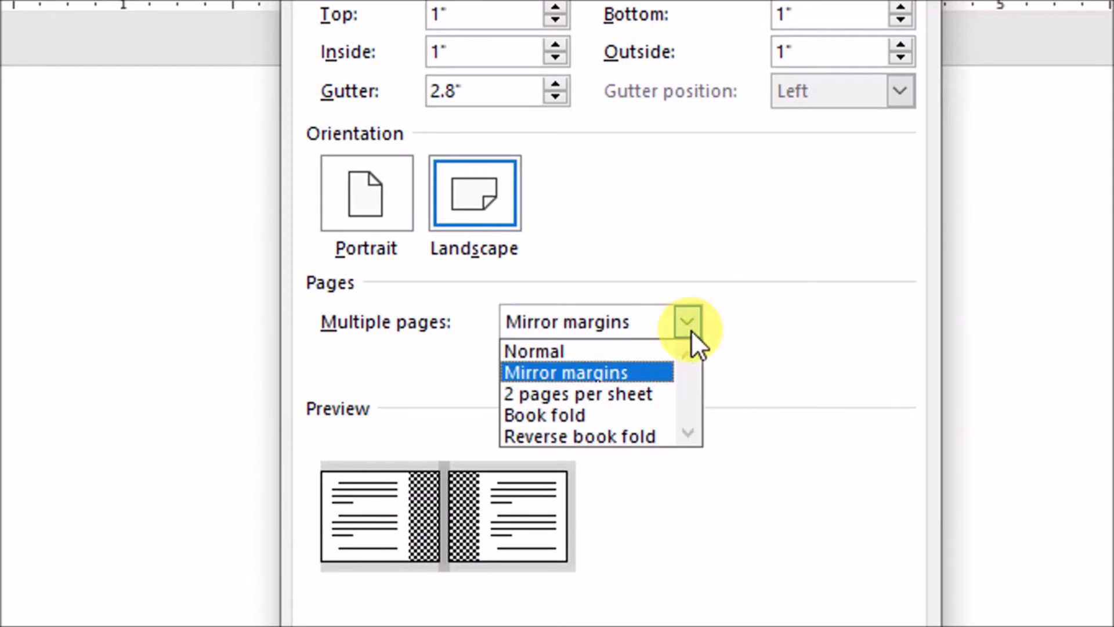
{"action": "left_click", "coordinate": [600, 395]}
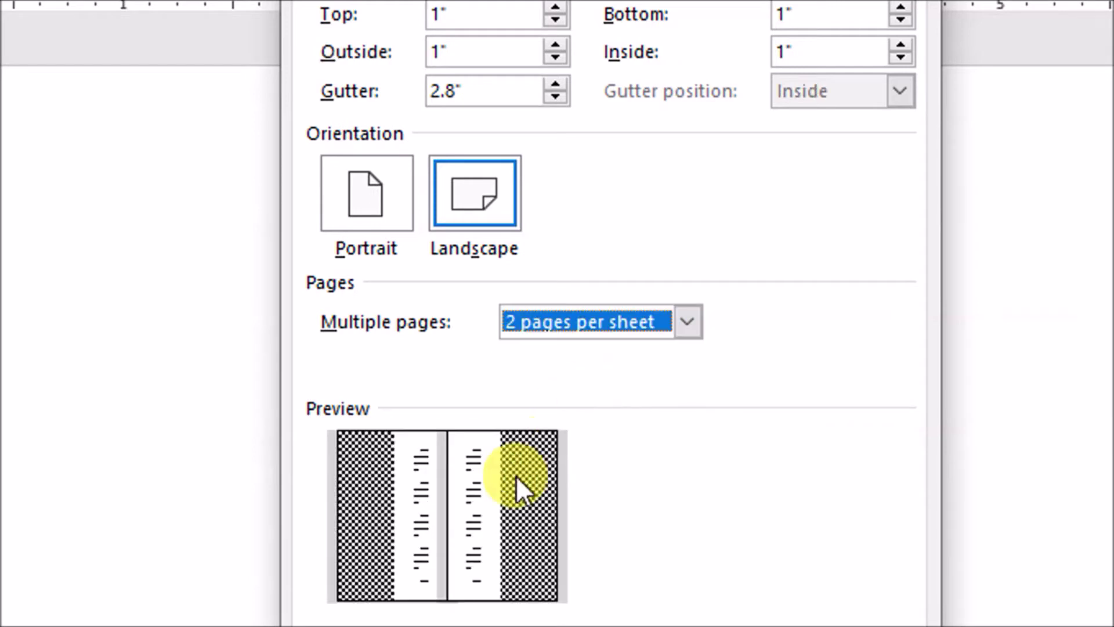
{"action": "left_click", "coordinate": [685, 323]}
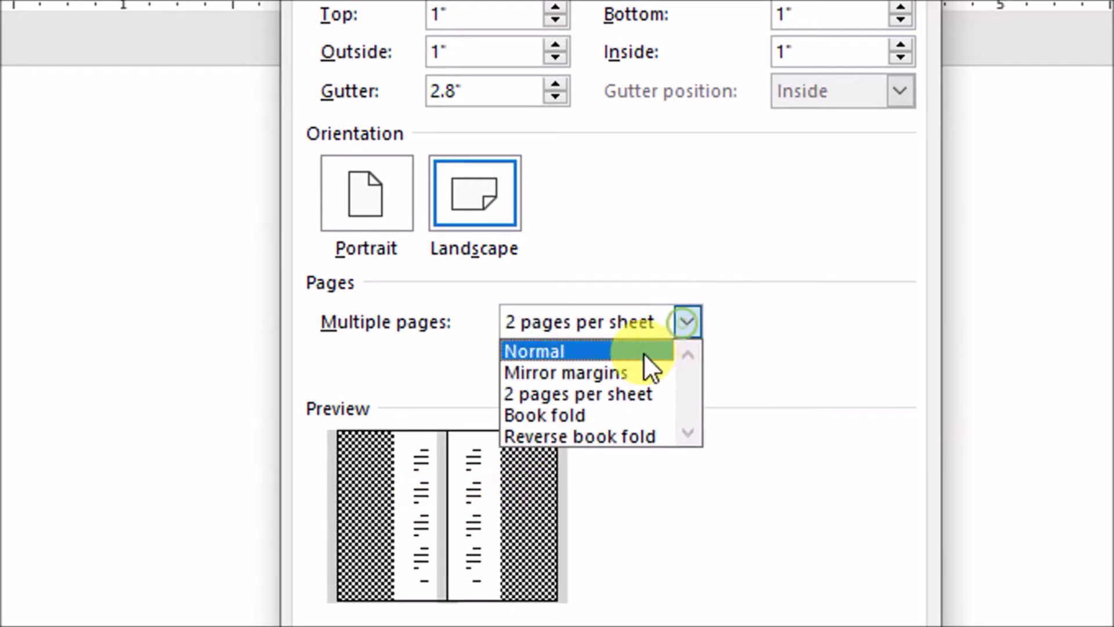
{"action": "left_click", "coordinate": [550, 413]}
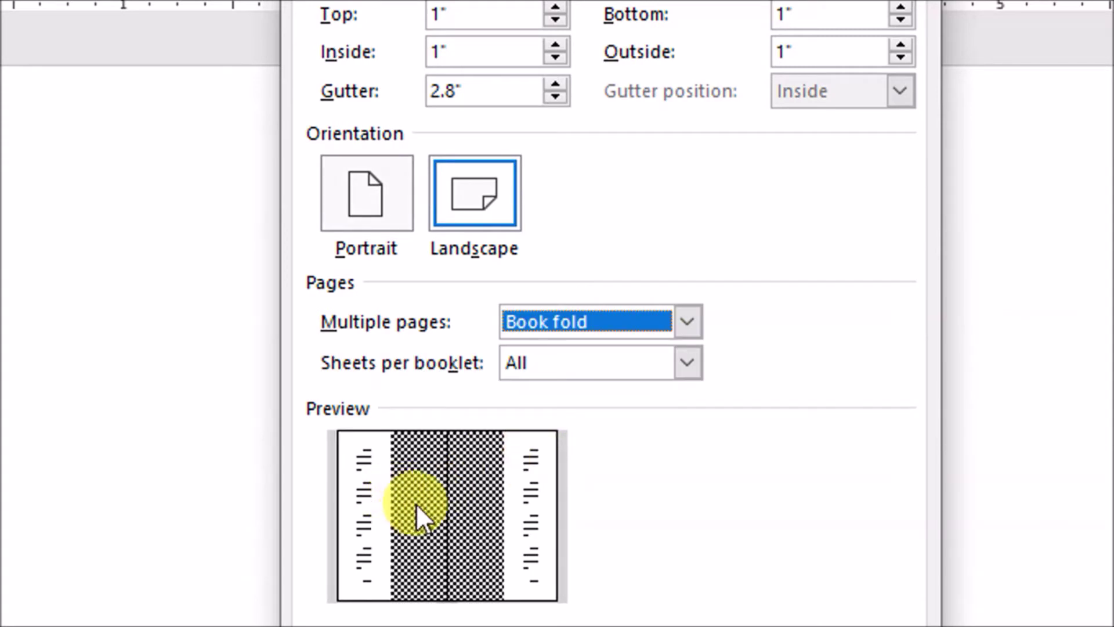
{"action": "left_click", "coordinate": [688, 323]}
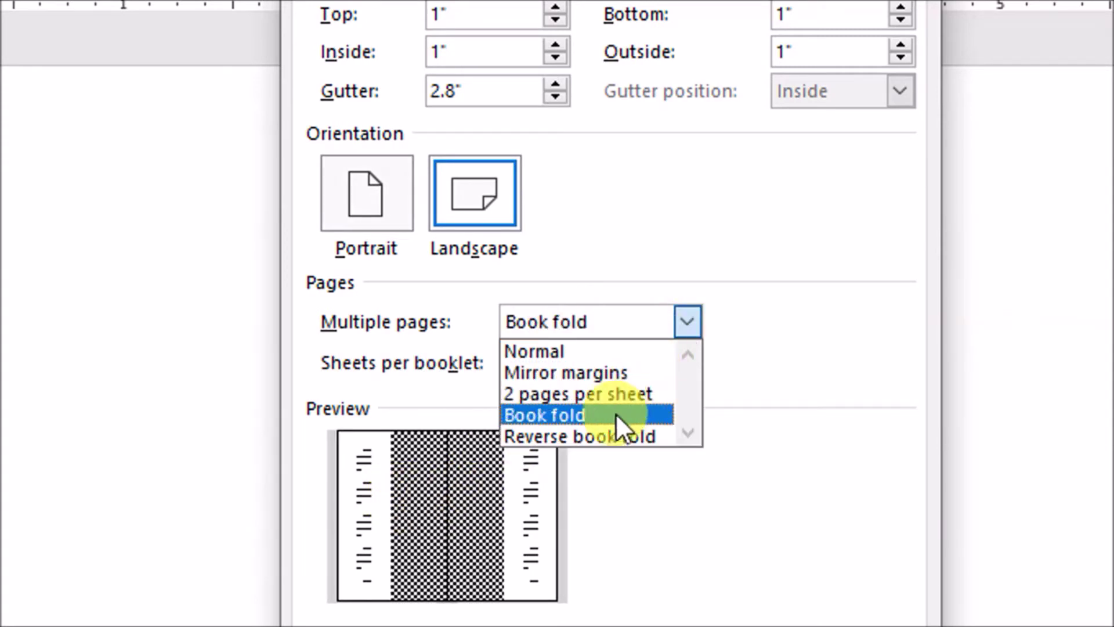
{"action": "left_click", "coordinate": [542, 440]}
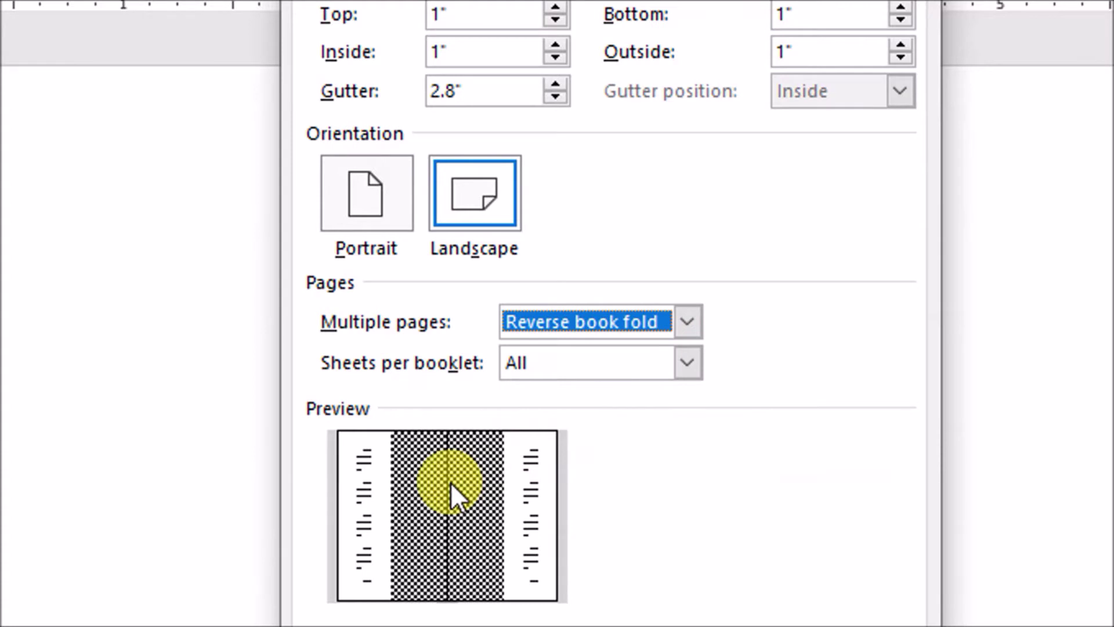
Set multiple pages to Mirror margins and apply the page settings to the whole document
{"action": "left_click", "coordinate": [696, 325]}
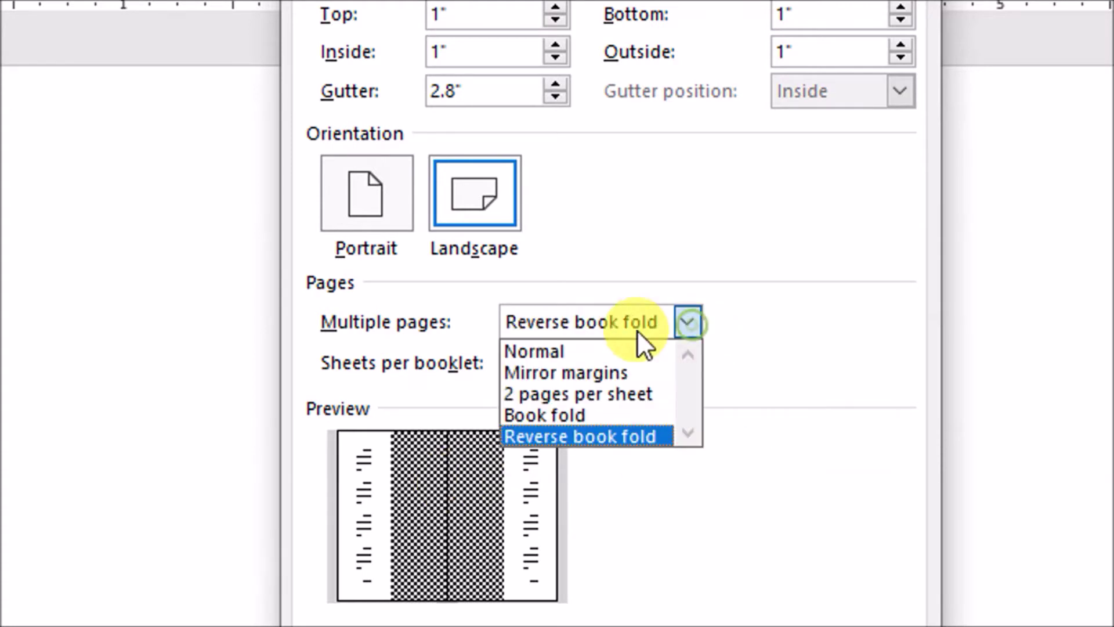
{"action": "left_click", "coordinate": [549, 369]}
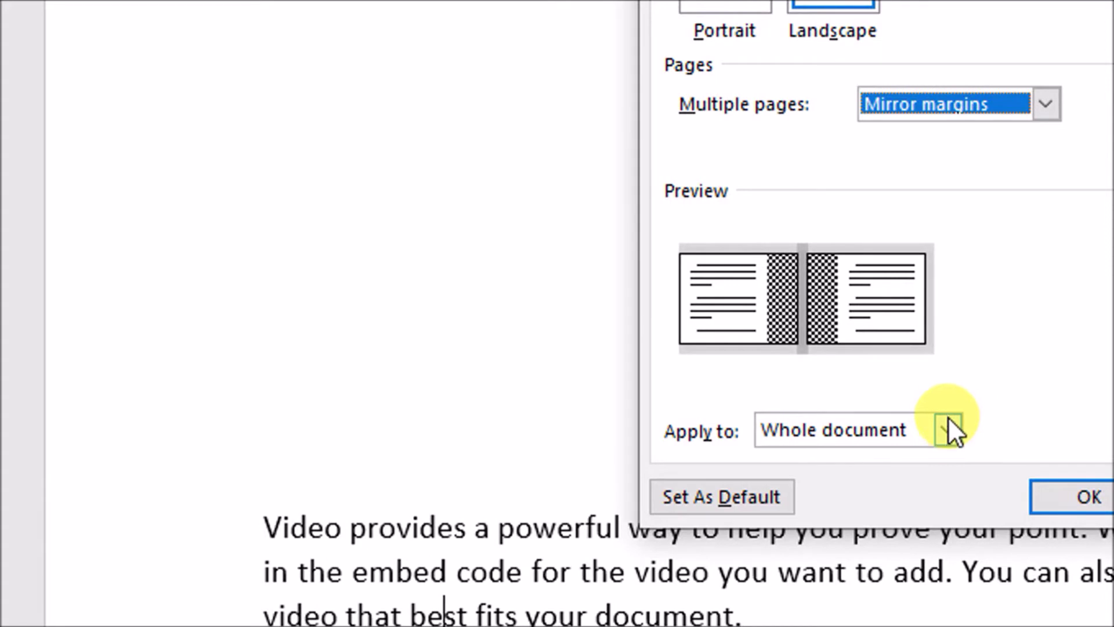
{"action": "left_click", "coordinate": [949, 420]}
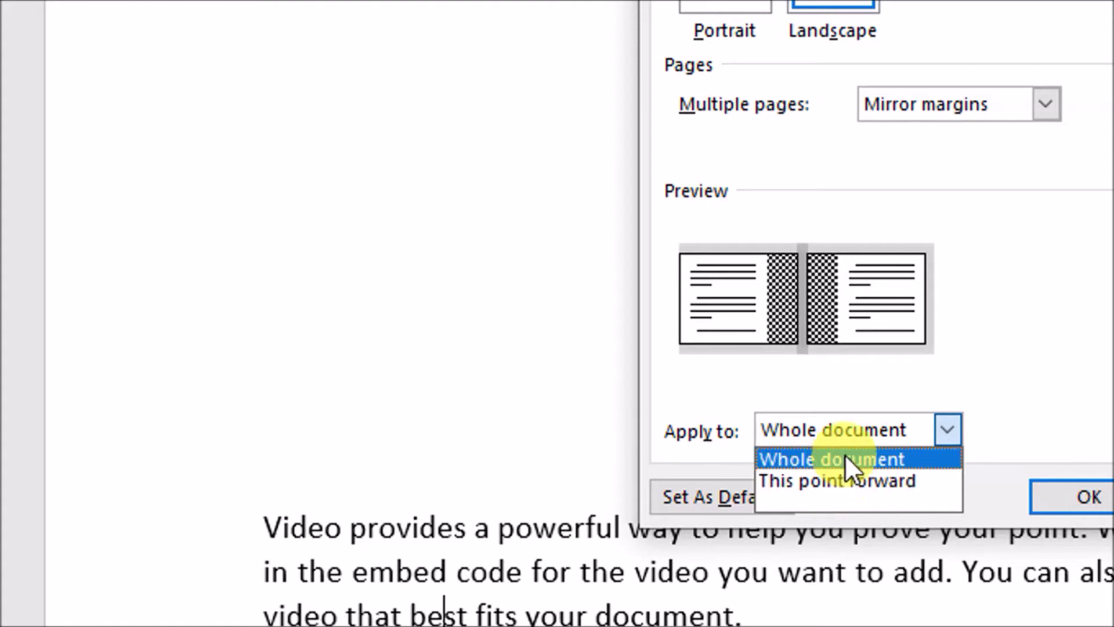
{"action": "left_click", "coordinate": [806, 457]}
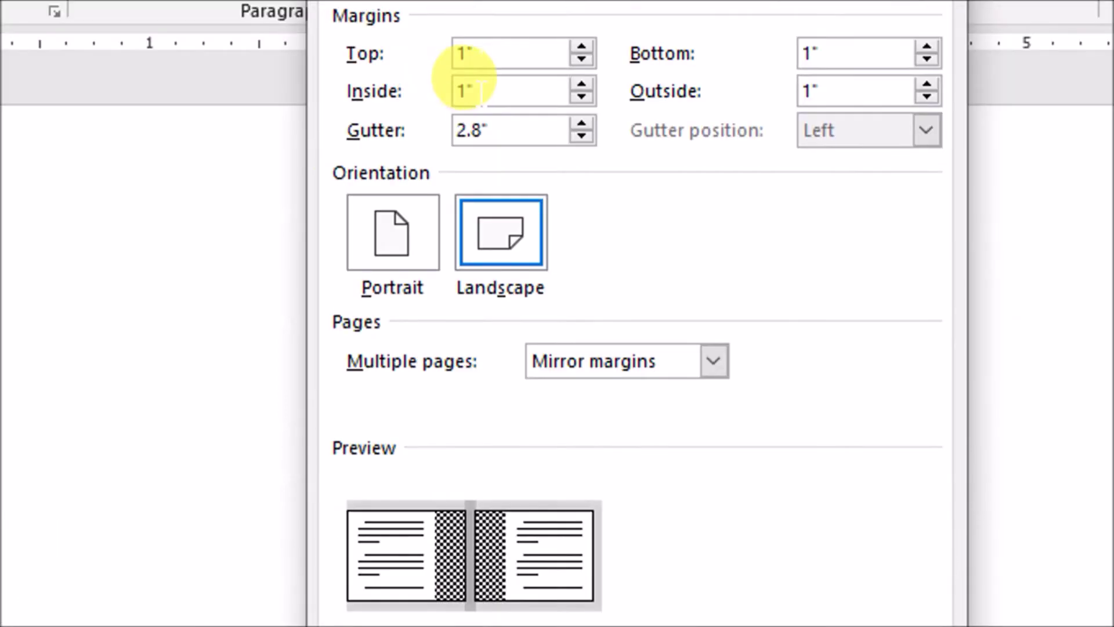
Raise the top margin to 1.3" and bring it back to 1"
{"action": "left_click", "coordinate": [581, 93]}
{"action": "left_click", "coordinate": [581, 93]}
{"action": "left_click", "coordinate": [581, 93]}
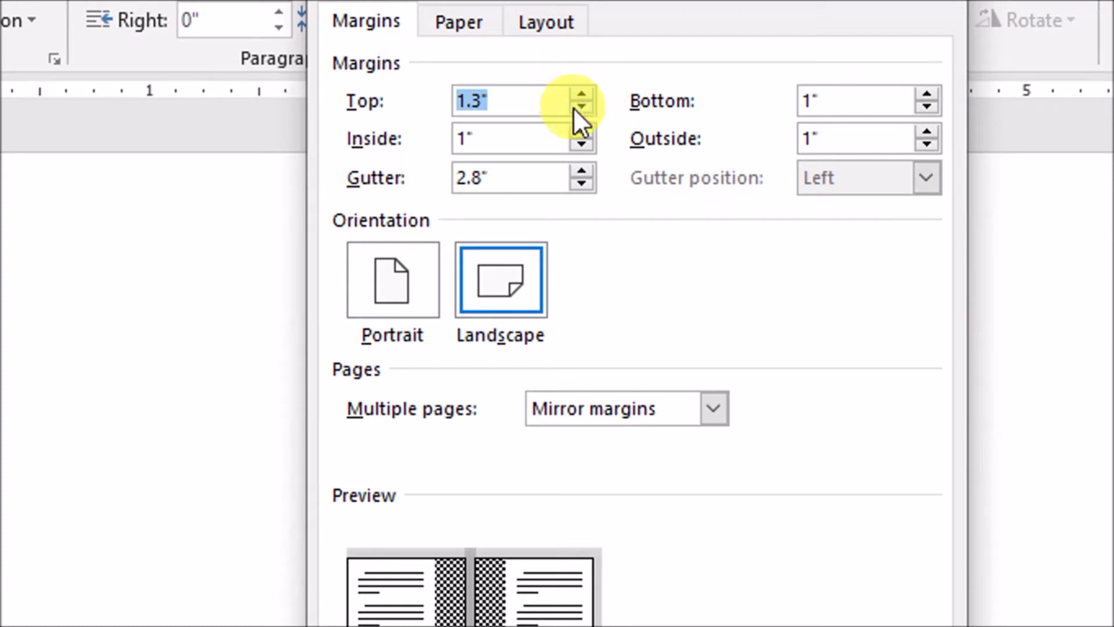
{"action": "left_click", "coordinate": [581, 107]}
{"action": "left_click", "coordinate": [581, 108]}
{"action": "left_click", "coordinate": [581, 107]}
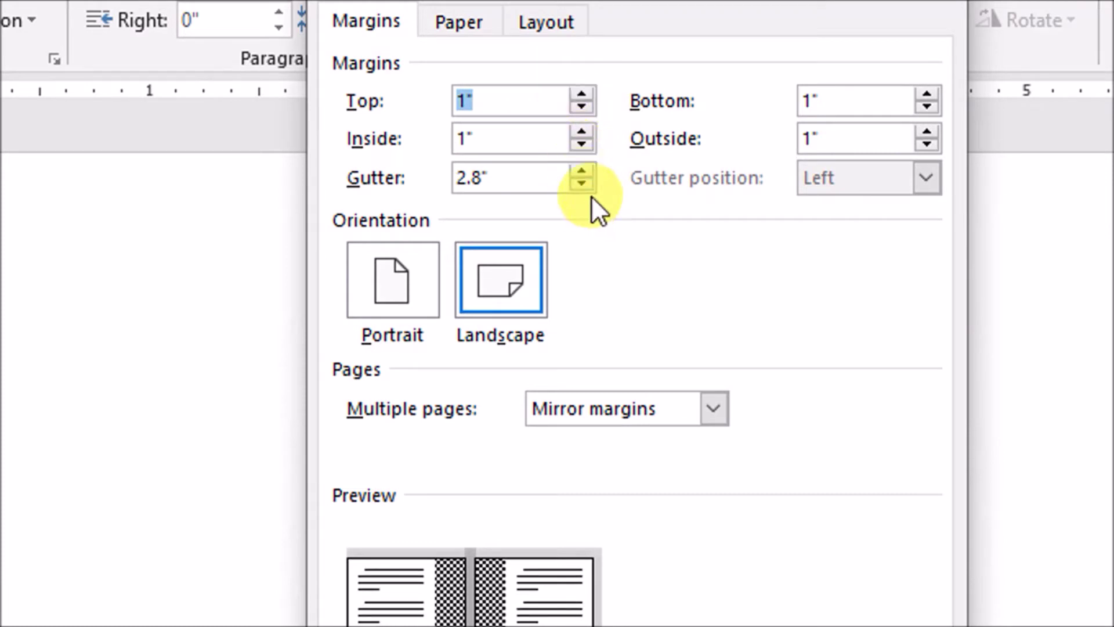
Adjust the gutter up and down, settling on 1"
{"action": "left_click", "coordinate": [587, 179]}
{"action": "left_click", "coordinate": [587, 180]}
{"action": "left_click", "coordinate": [587, 180]}
{"action": "left_click", "coordinate": [588, 180]}
{"action": "left_click", "coordinate": [587, 180]}
{"action": "left_click", "coordinate": [587, 180]}
{"action": "left_click", "coordinate": [587, 180]}
{"action": "left_click", "coordinate": [587, 180]}
{"action": "left_click", "coordinate": [580, 185]}
{"action": "left_click", "coordinate": [581, 184]}
{"action": "left_click", "coordinate": [581, 185]}
{"action": "left_click", "coordinate": [581, 184]}
{"action": "left_click", "coordinate": [581, 185]}
{"action": "left_click", "coordinate": [581, 184]}
{"action": "left_click", "coordinate": [581, 184]}
{"action": "left_click", "coordinate": [581, 185]}
{"action": "left_click", "coordinate": [581, 184]}
{"action": "left_click", "coordinate": [581, 184]}
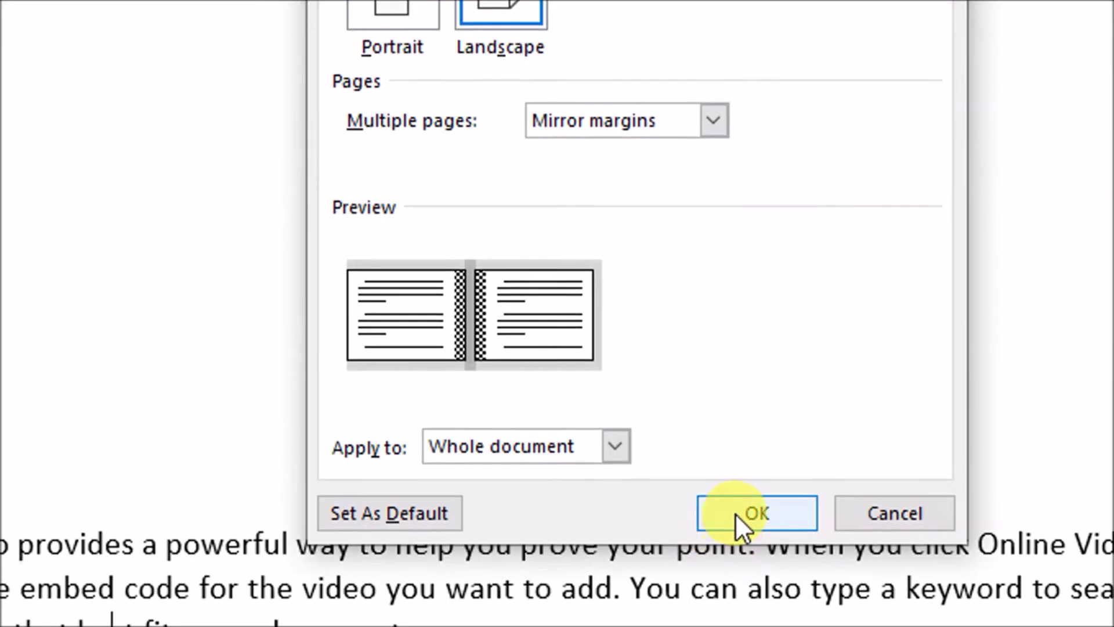
Start making the current page setup the default, and dismiss the confirmation without accepting it
{"action": "left_click", "coordinate": [413, 509]}
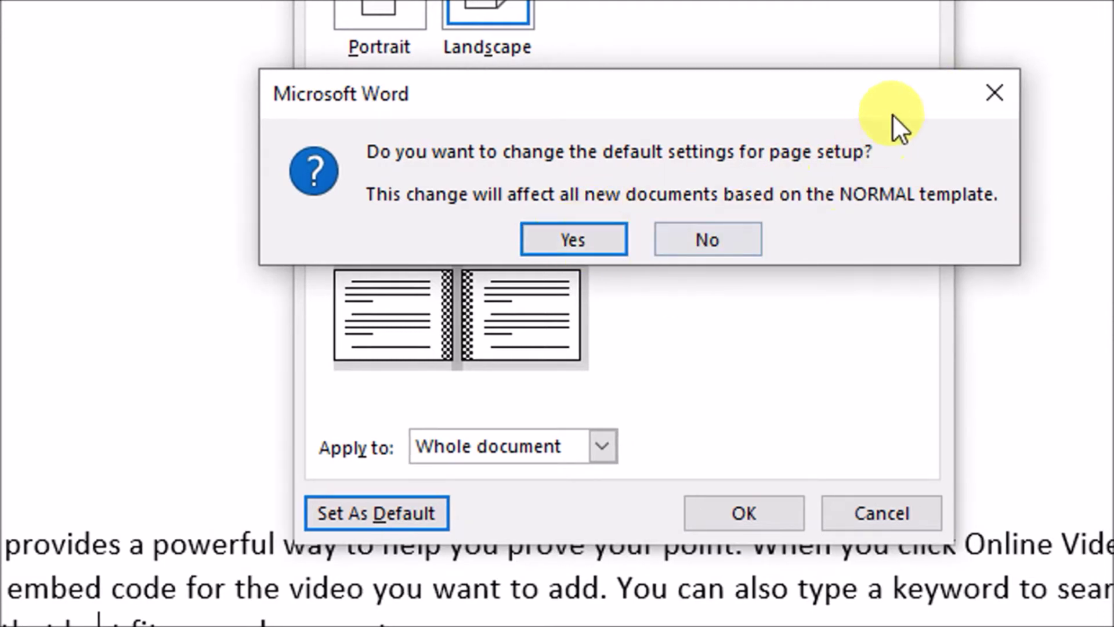
{"action": "left_click", "coordinate": [986, 92]}
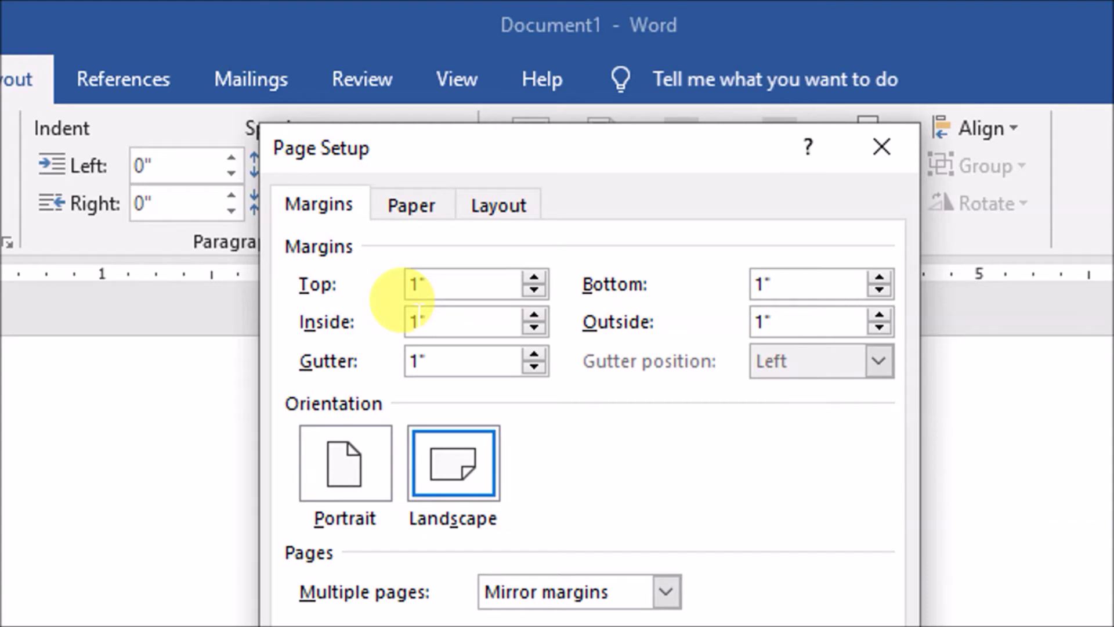
Browse the available paper sizes in the paper settings and choose Legal
{"action": "left_click", "coordinate": [417, 198]}
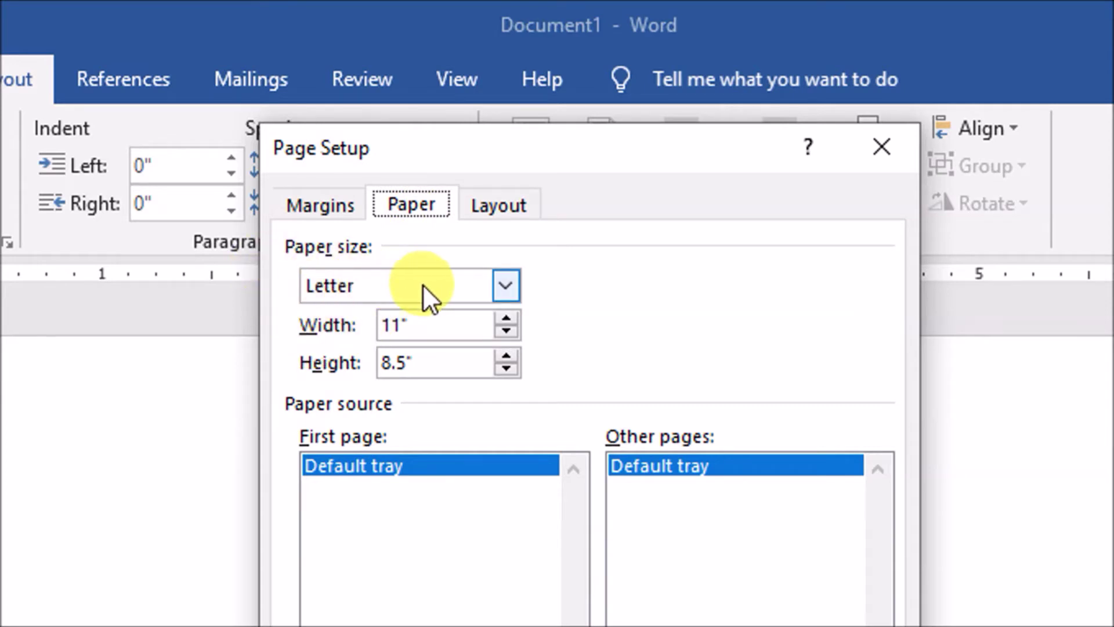
{"action": "left_click", "coordinate": [500, 285]}
{"action": "scroll", "coordinate": [361, 368], "scroll_direction": "down", "scroll_amount": 2}
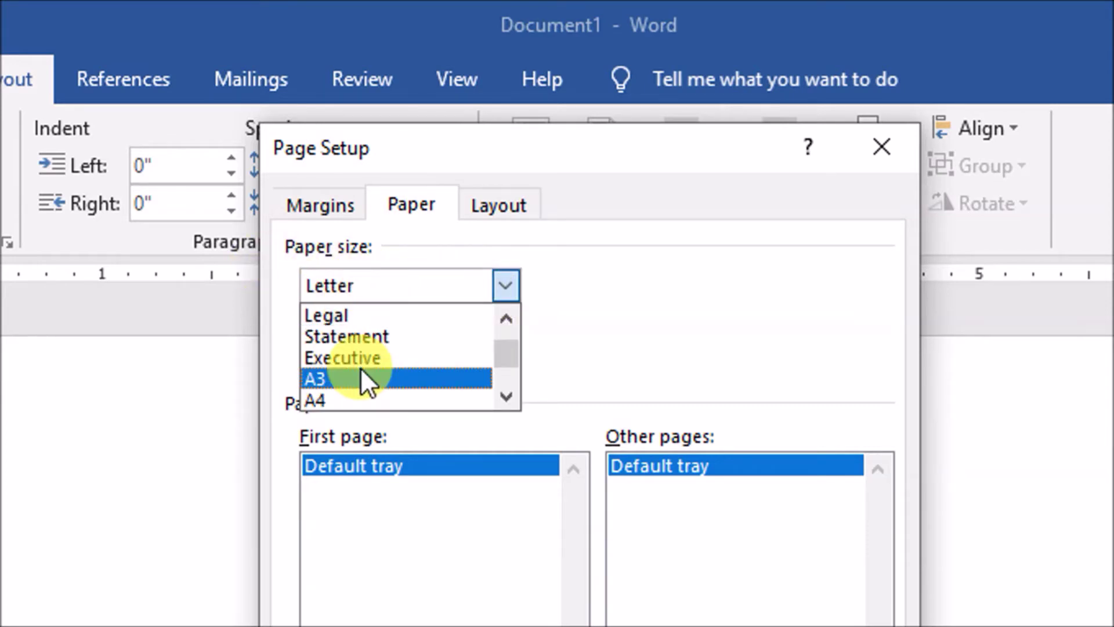
{"action": "scroll", "coordinate": [355, 366], "scroll_direction": "down", "scroll_amount": 1}
{"action": "scroll", "coordinate": [353, 360], "scroll_direction": "up", "scroll_amount": 3}
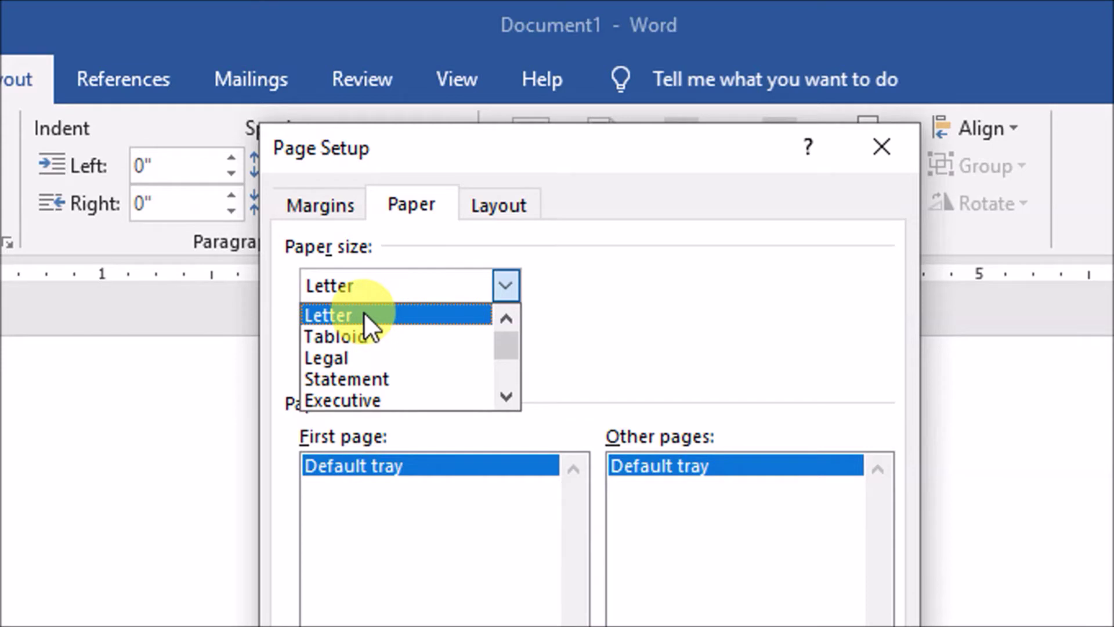
{"action": "left_click", "coordinate": [343, 357]}
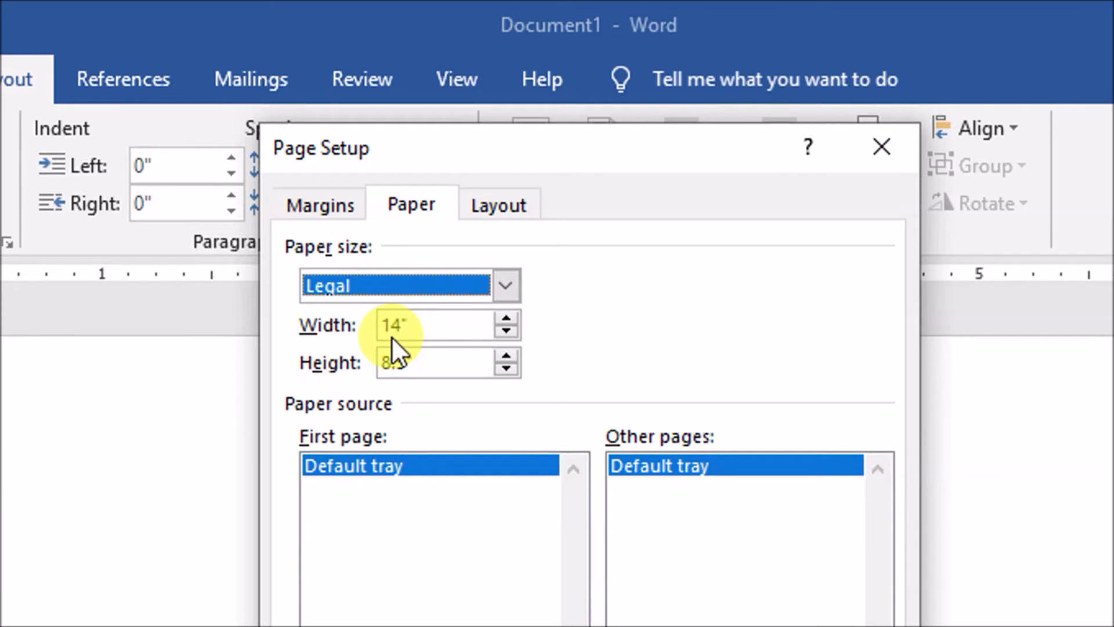
Switch the paper to a custom size with a width of 13"
{"action": "left_click", "coordinate": [502, 286]}
{"action": "scroll", "coordinate": [406, 348], "scroll_direction": "down", "scroll_amount": 2}
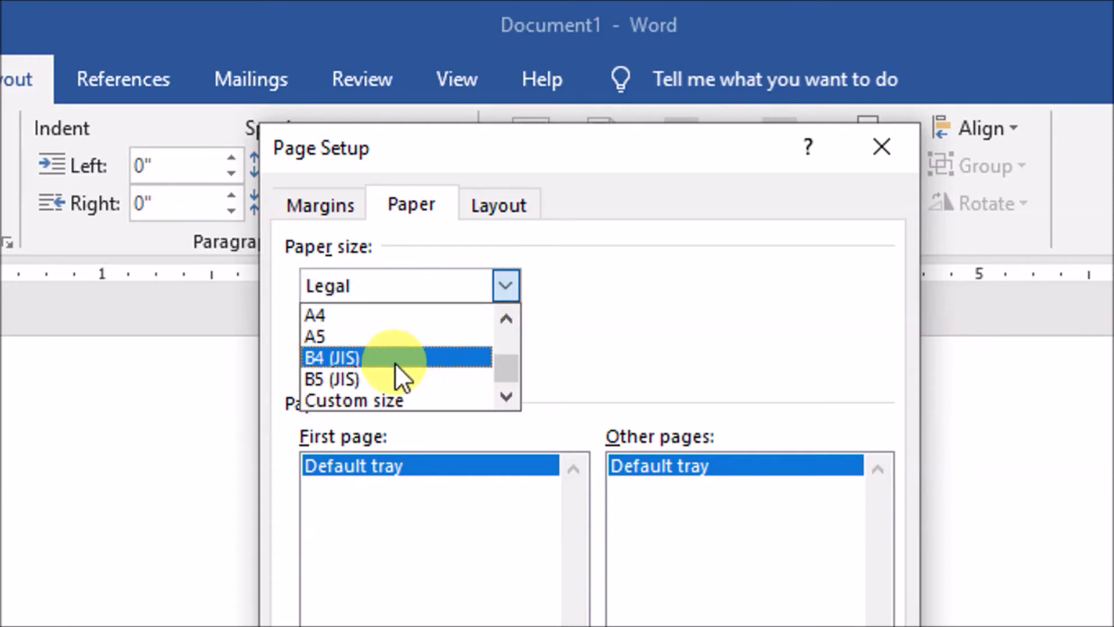
{"action": "left_click", "coordinate": [366, 398]}
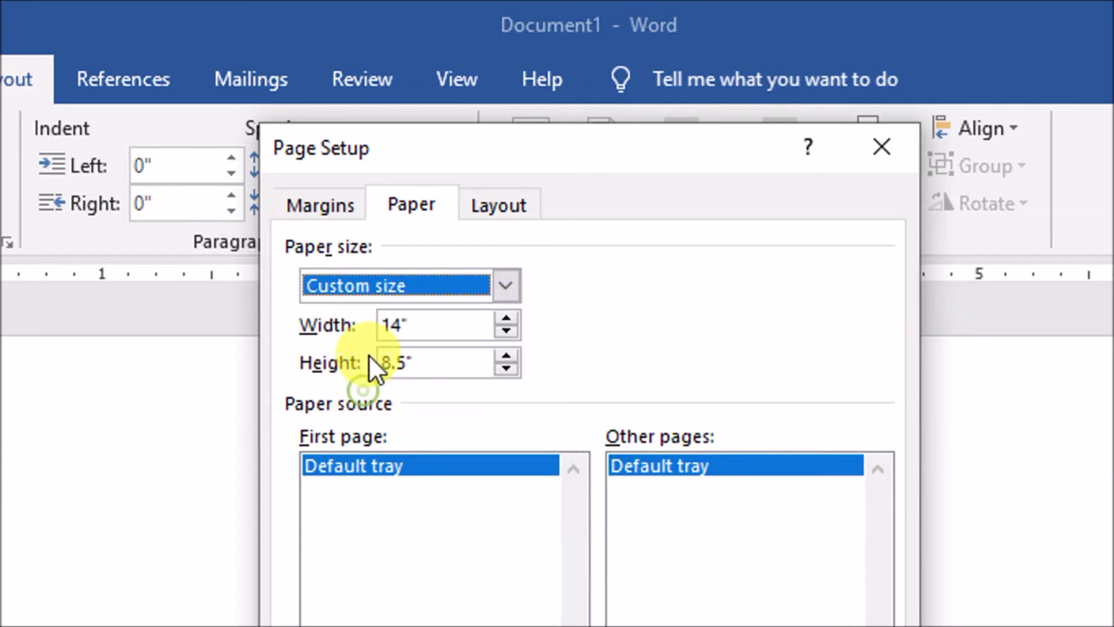
{"action": "left_click", "coordinate": [447, 323]}
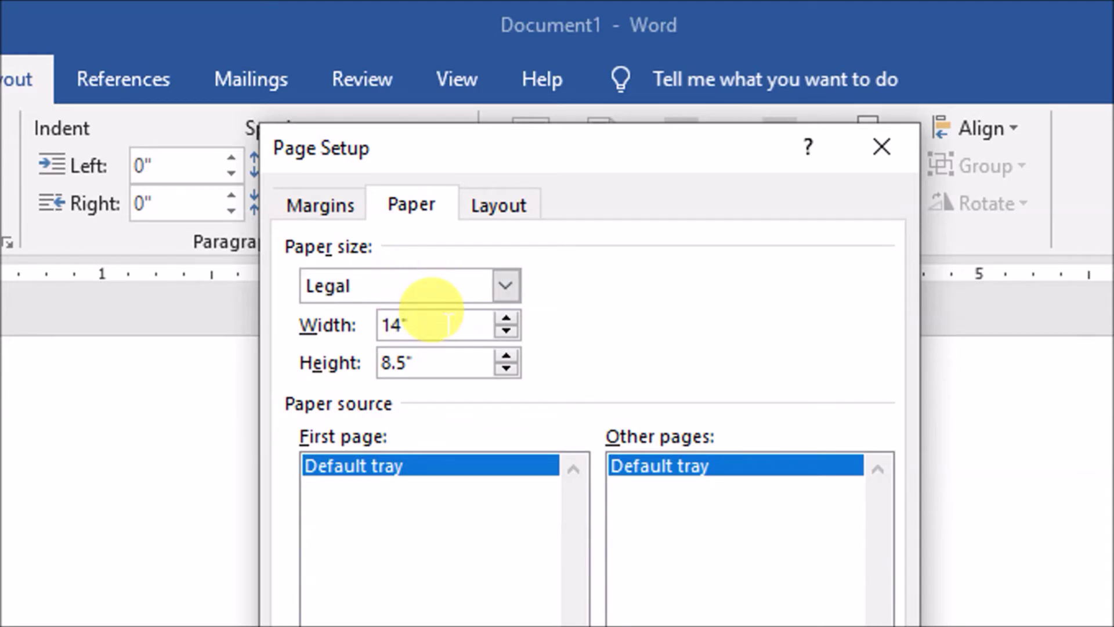
{"action": "key", "text": "BackSpace"}
{"action": "type", "text": "3"}
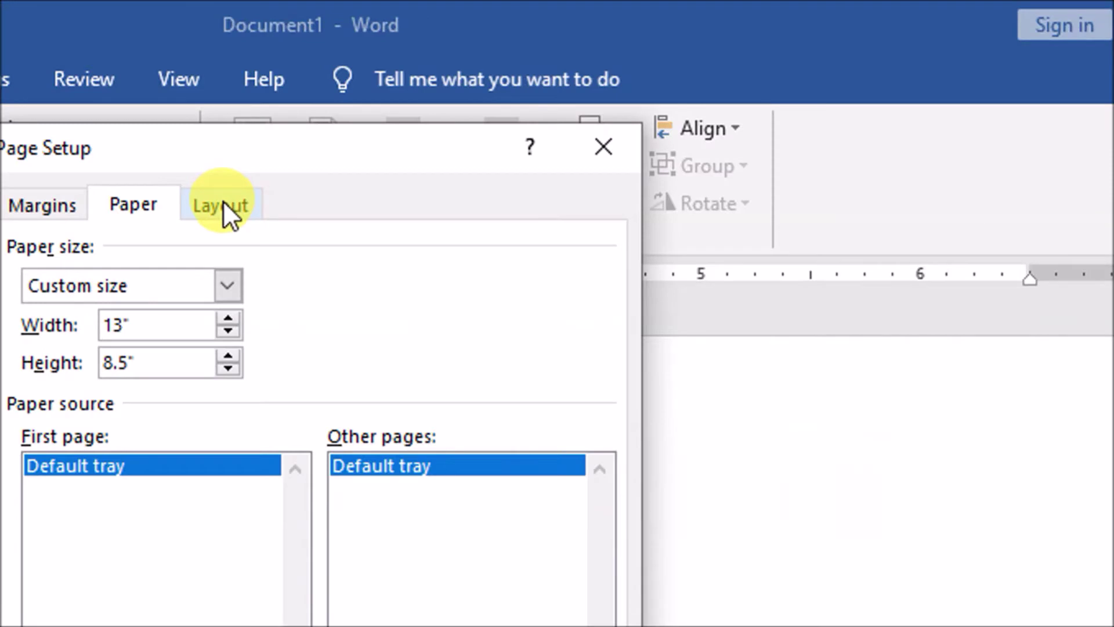
Review the section start options in the page layout settings, keeping New page selected
{"action": "left_click", "coordinate": [222, 203]}
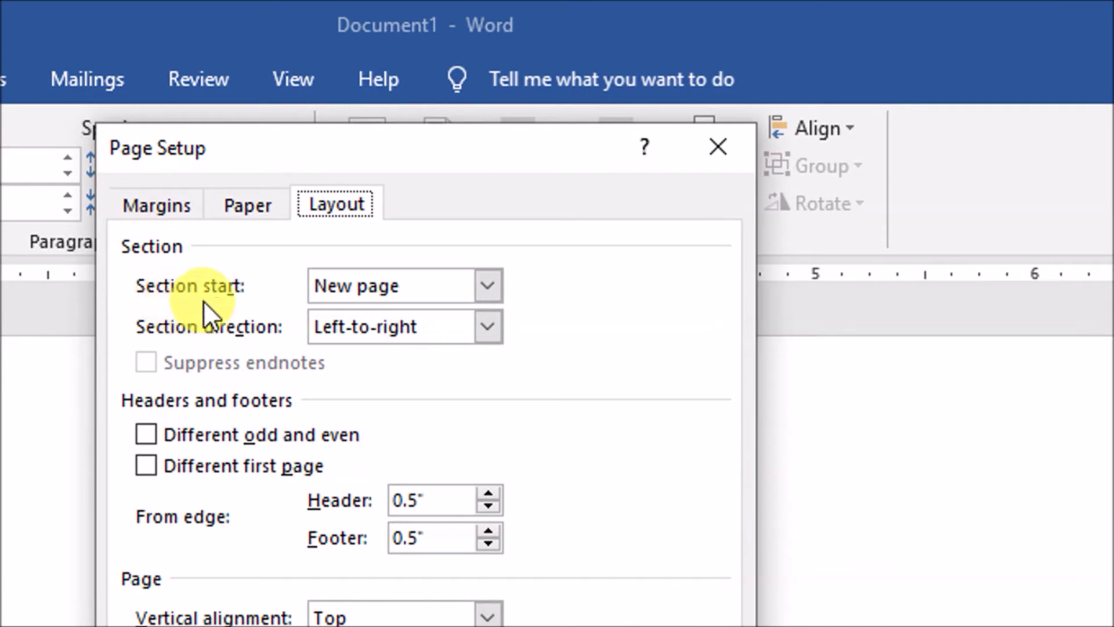
{"action": "left_click", "coordinate": [482, 286]}
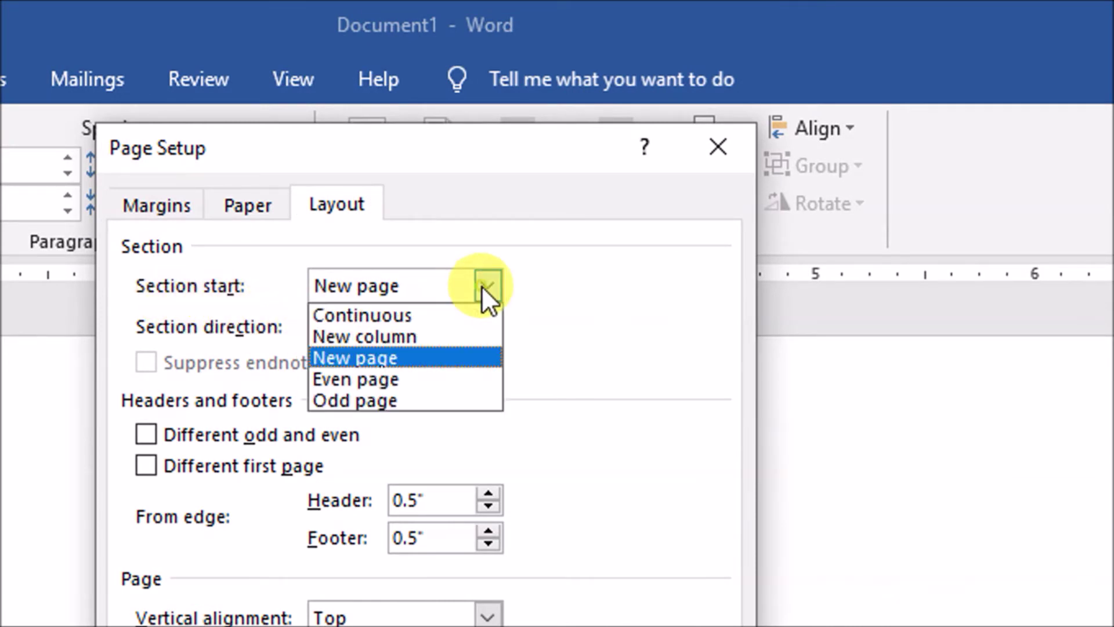
{"action": "left_click", "coordinate": [589, 273]}
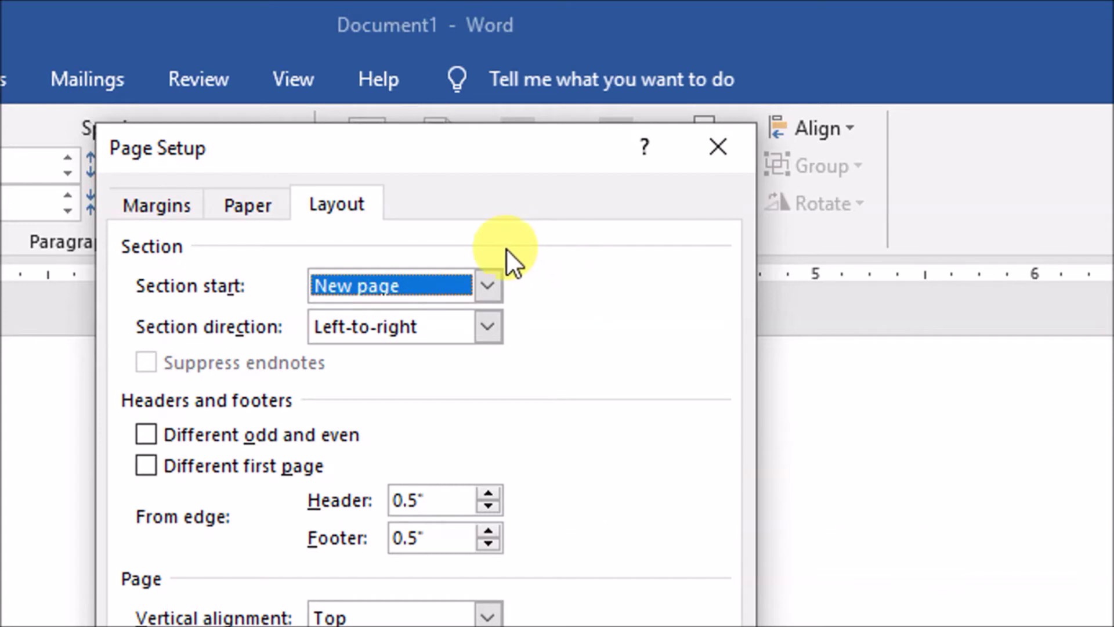
{"action": "left_click", "coordinate": [487, 285]}
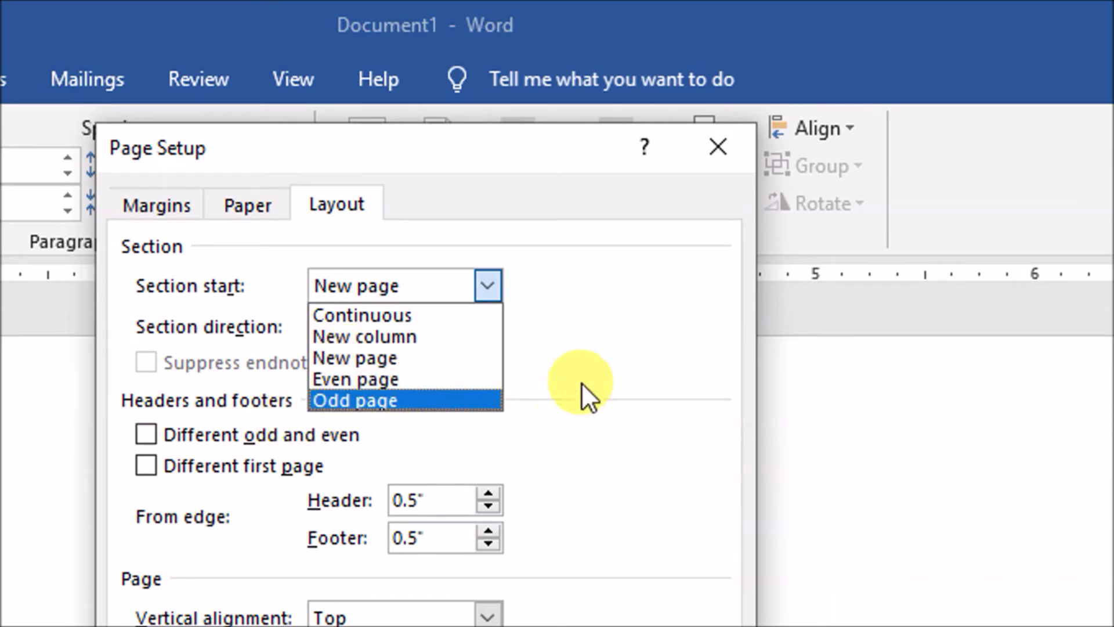
{"action": "left_click", "coordinate": [604, 363]}
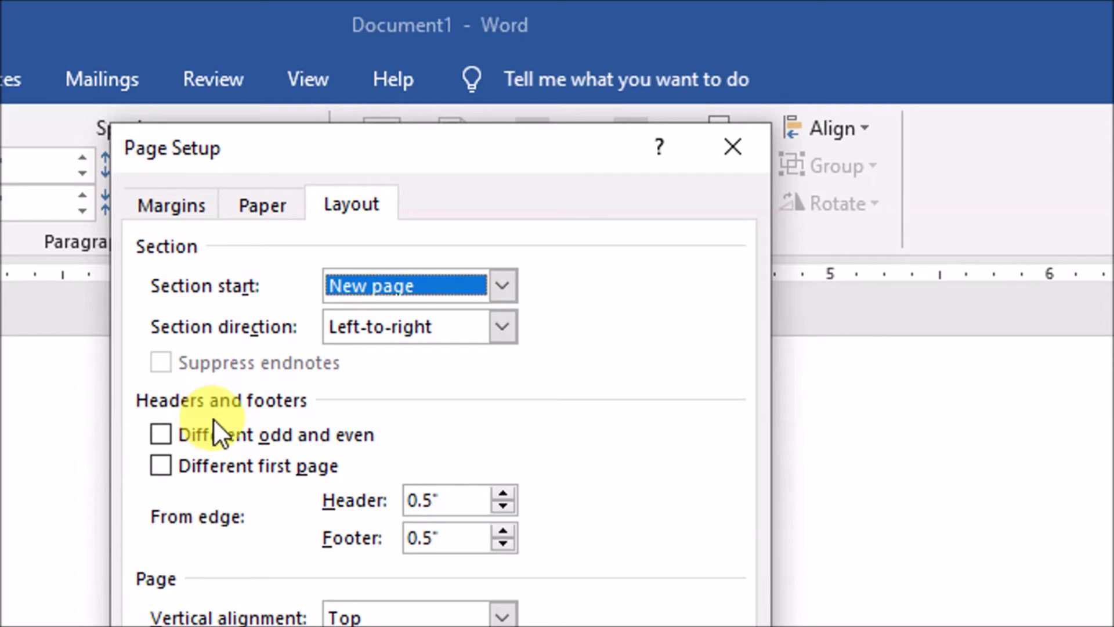
Enable different odd and even headers and footers, and try larger header distances from the edge before returning to 0.5"
{"action": "left_click", "coordinate": [184, 434]}
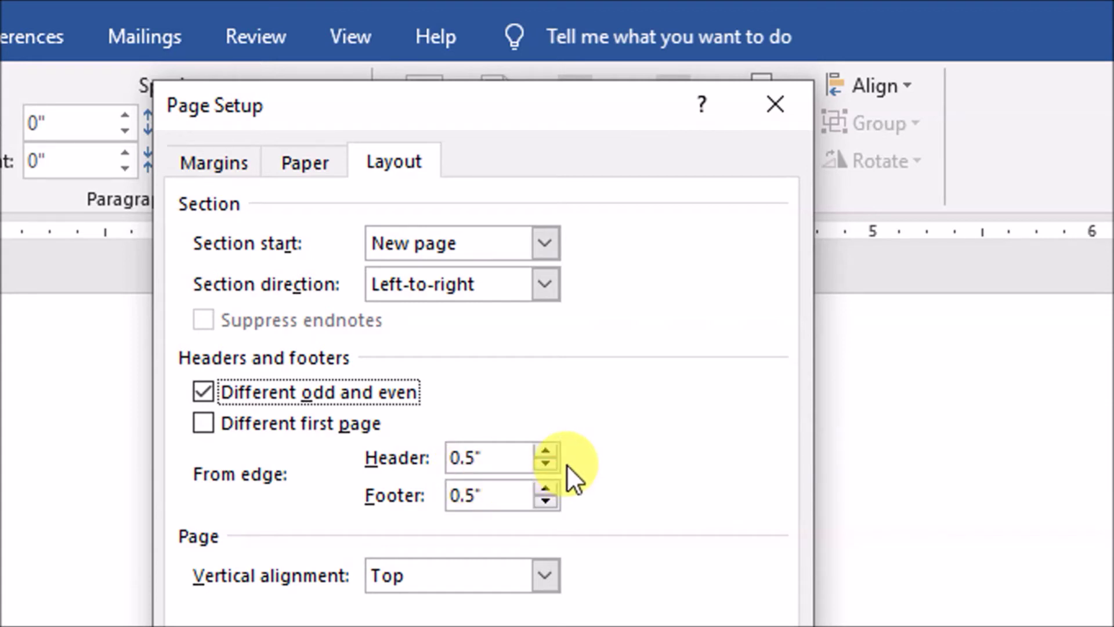
{"action": "left_click", "coordinate": [544, 452]}
{"action": "left_click", "coordinate": [544, 451]}
{"action": "left_click", "coordinate": [544, 451]}
{"action": "left_click", "coordinate": [545, 451]}
{"action": "left_click", "coordinate": [544, 452]}
{"action": "left_click", "coordinate": [546, 463]}
{"action": "left_click", "coordinate": [546, 463]}
{"action": "left_click", "coordinate": [546, 463]}
{"action": "left_click", "coordinate": [546, 463]}
{"action": "left_click", "coordinate": [545, 463]}
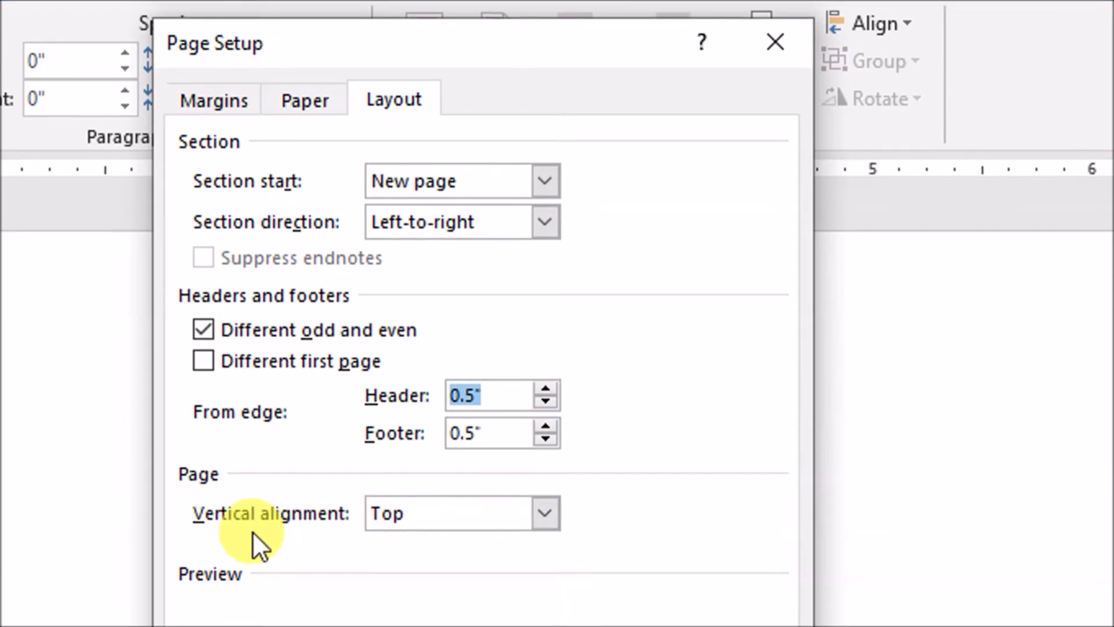
Try the Center and Justified vertical page alignments, and set the vertical alignment to Bottom
{"action": "left_click", "coordinate": [556, 507]}
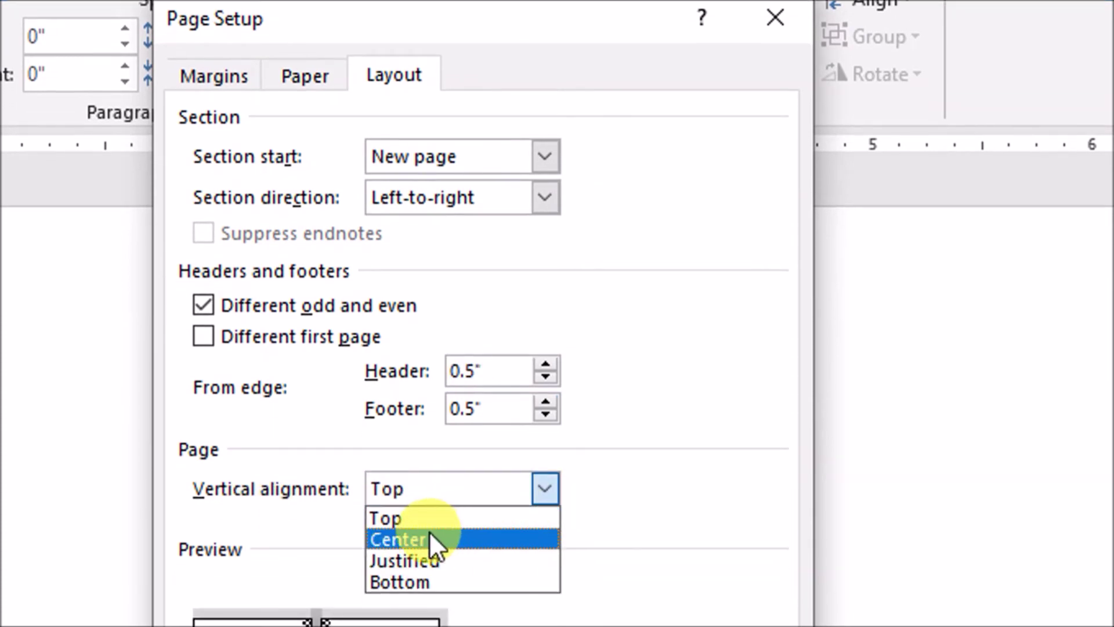
{"action": "left_click", "coordinate": [430, 557]}
{"action": "left_click", "coordinate": [526, 491]}
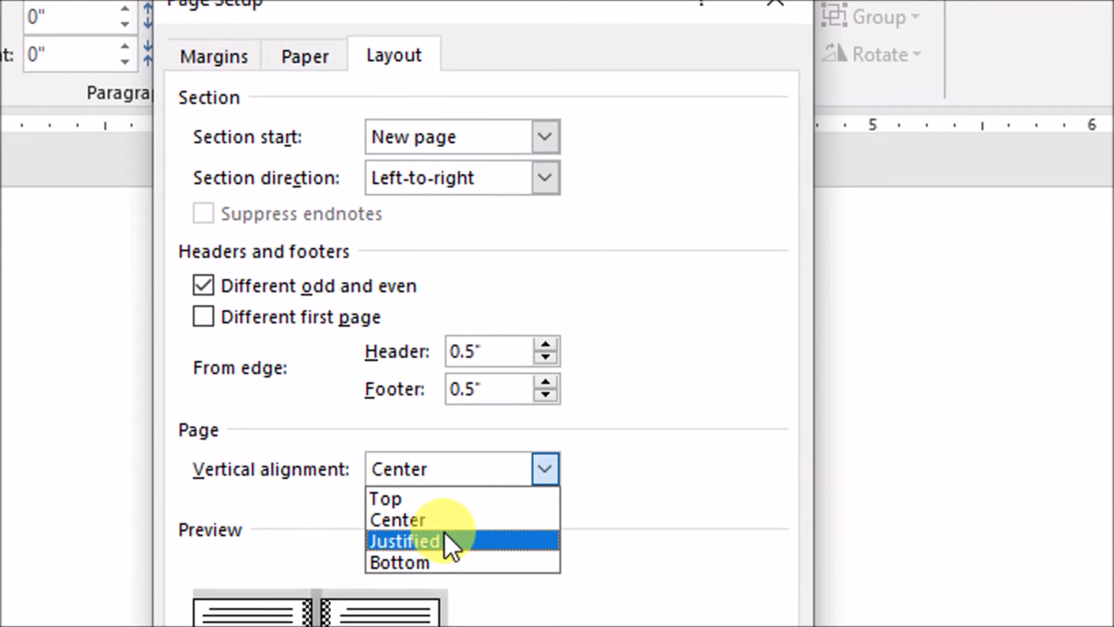
{"action": "left_click", "coordinate": [447, 559]}
{"action": "left_click", "coordinate": [557, 481]}
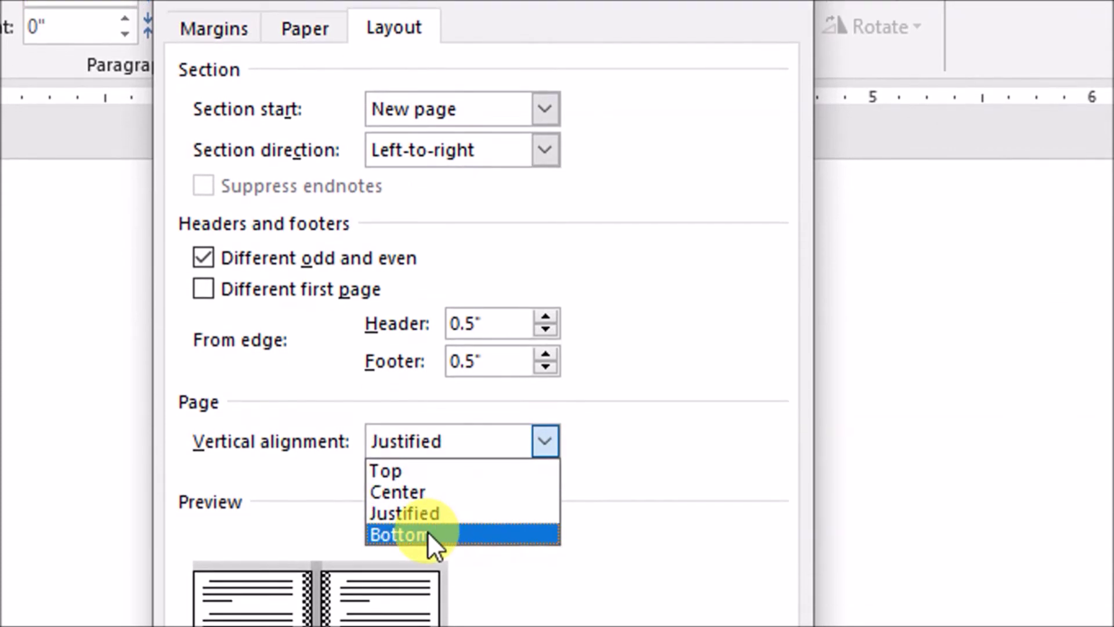
{"action": "left_click", "coordinate": [429, 558]}
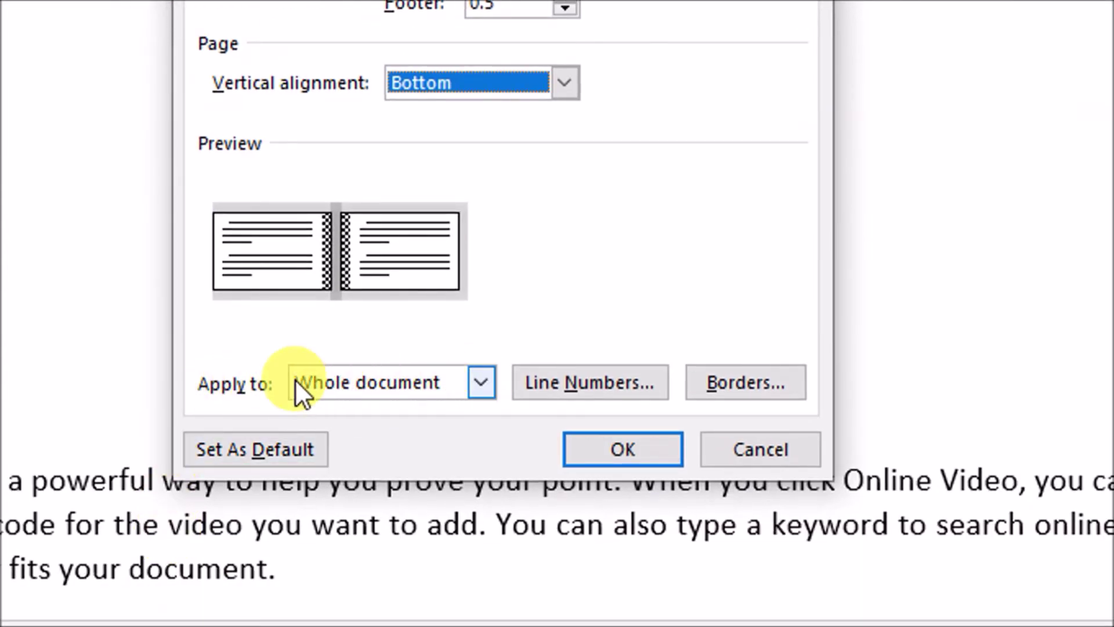
Enable line numbering to review its start, spacing and restart options, and discard the change
{"action": "left_click", "coordinate": [607, 384]}
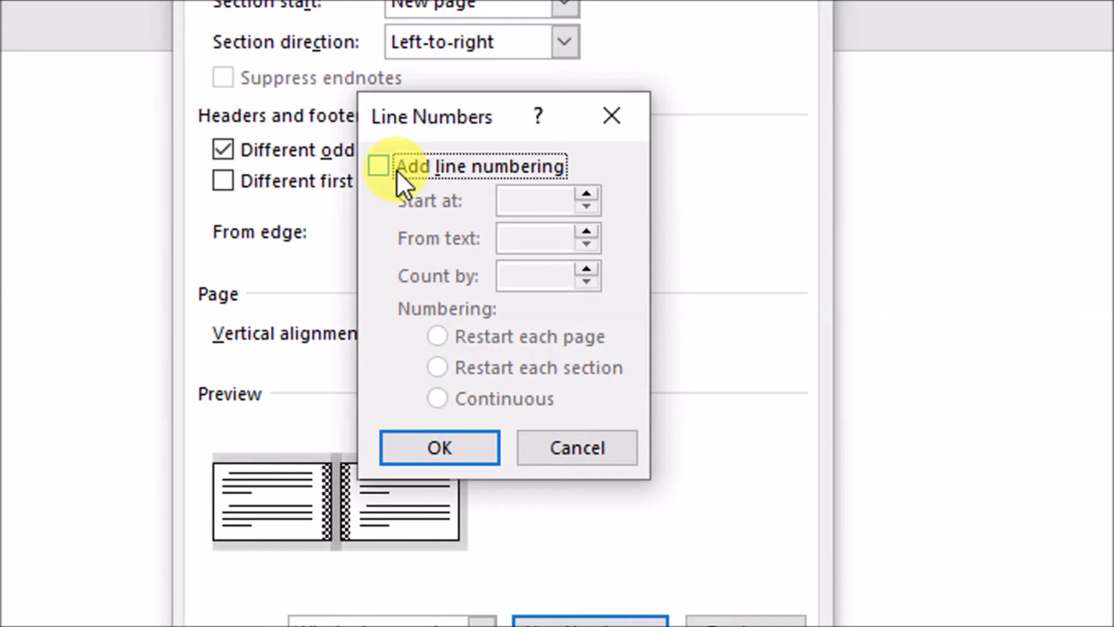
{"action": "left_click", "coordinate": [381, 165]}
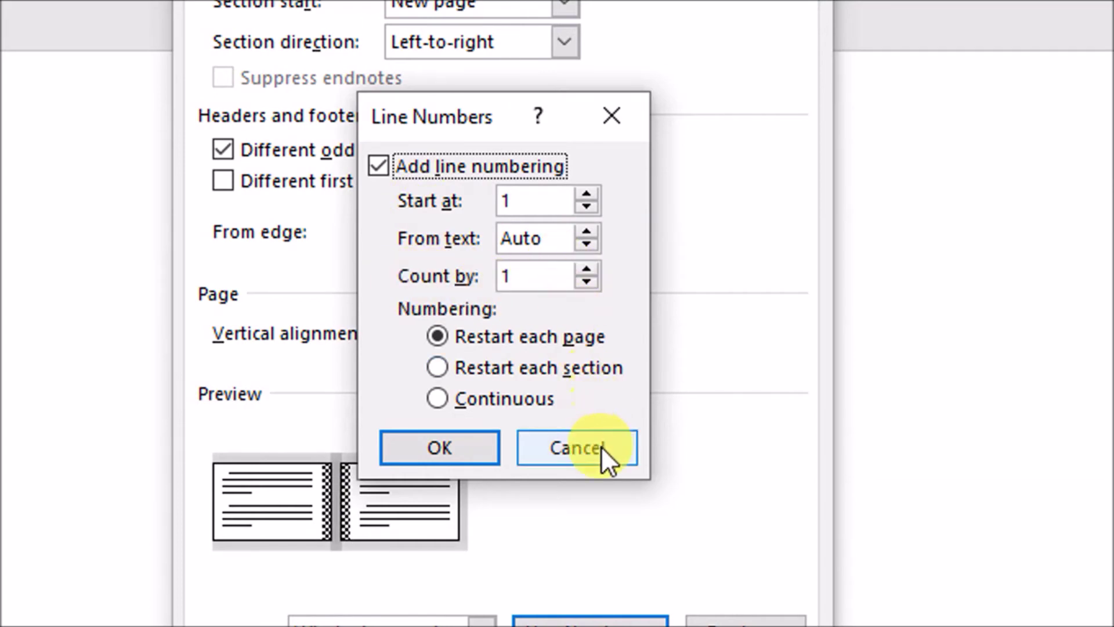
{"action": "left_click", "coordinate": [587, 447]}
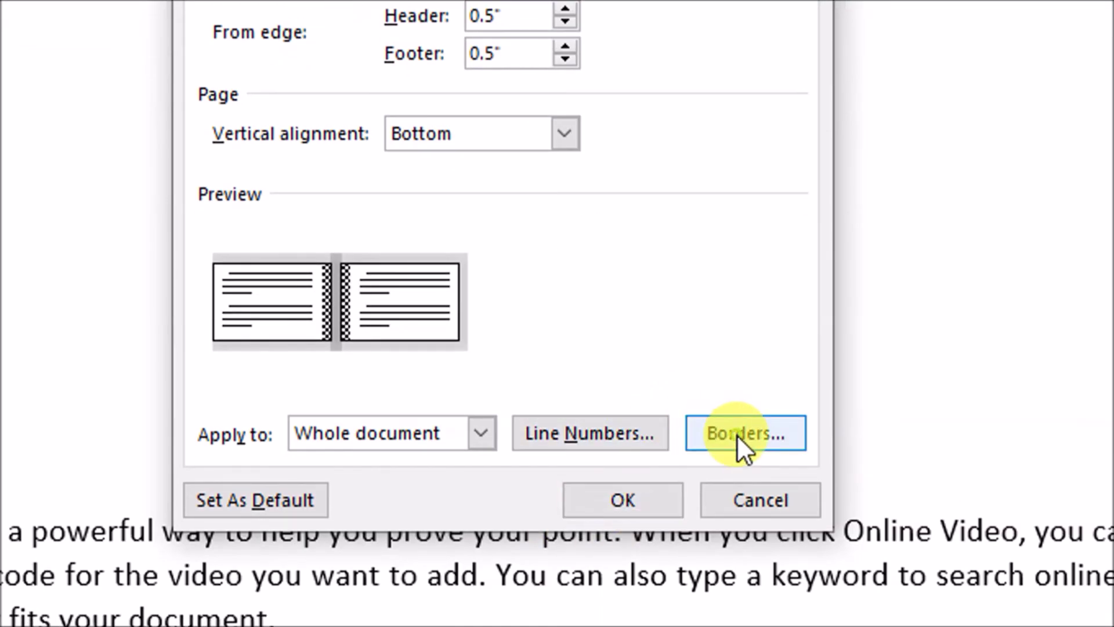
Try a box border on the paragraph in dashed, 3 pt thick-thin and ¾ pt double-wavy line styles
{"action": "left_click", "coordinate": [737, 434]}
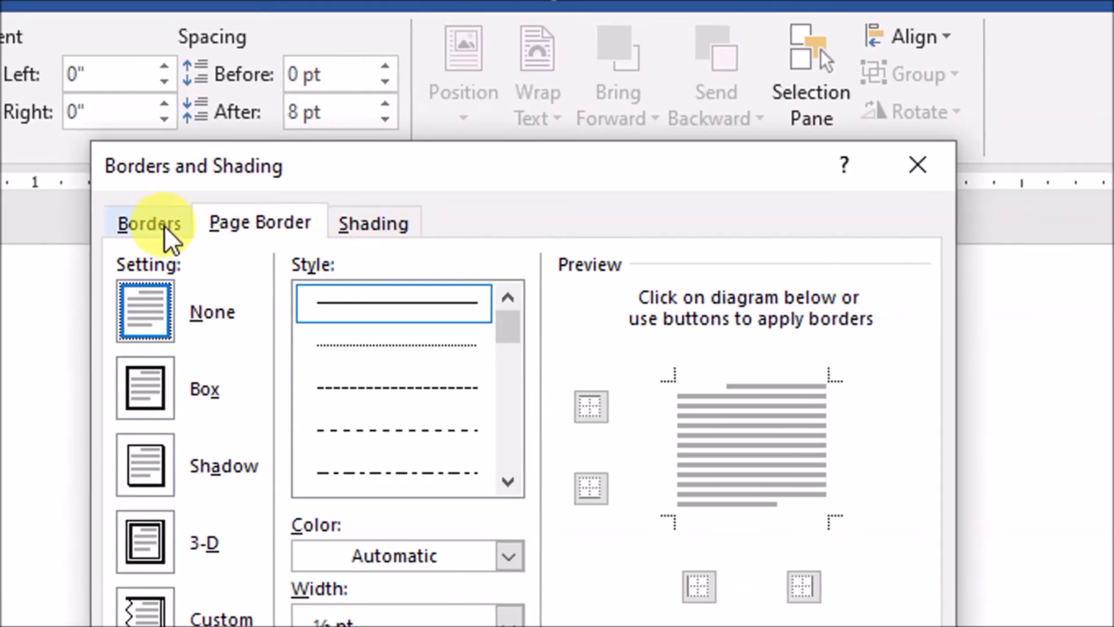
{"action": "left_click", "coordinate": [165, 223]}
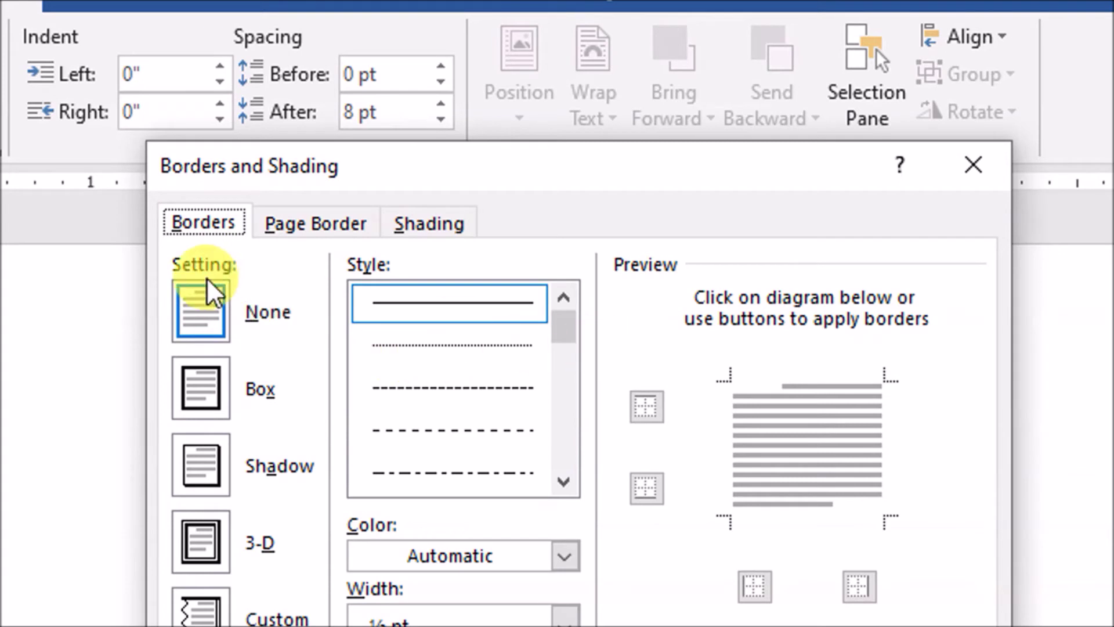
{"action": "left_click", "coordinate": [214, 325]}
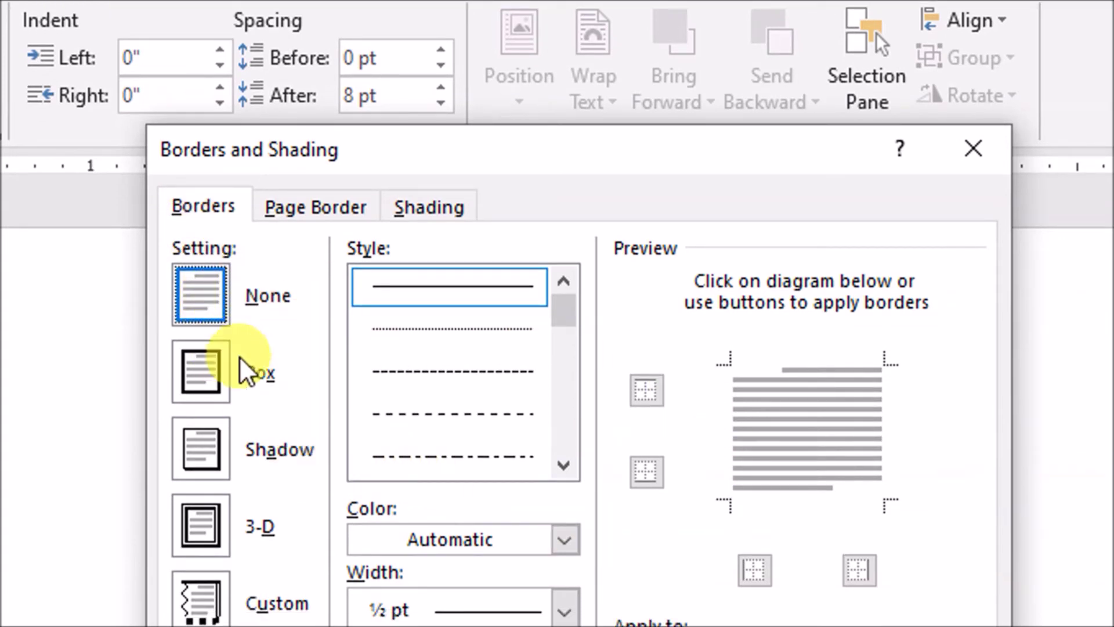
{"action": "left_click", "coordinate": [441, 347]}
{"action": "left_click", "coordinate": [436, 372]}
{"action": "left_click", "coordinate": [436, 413]}
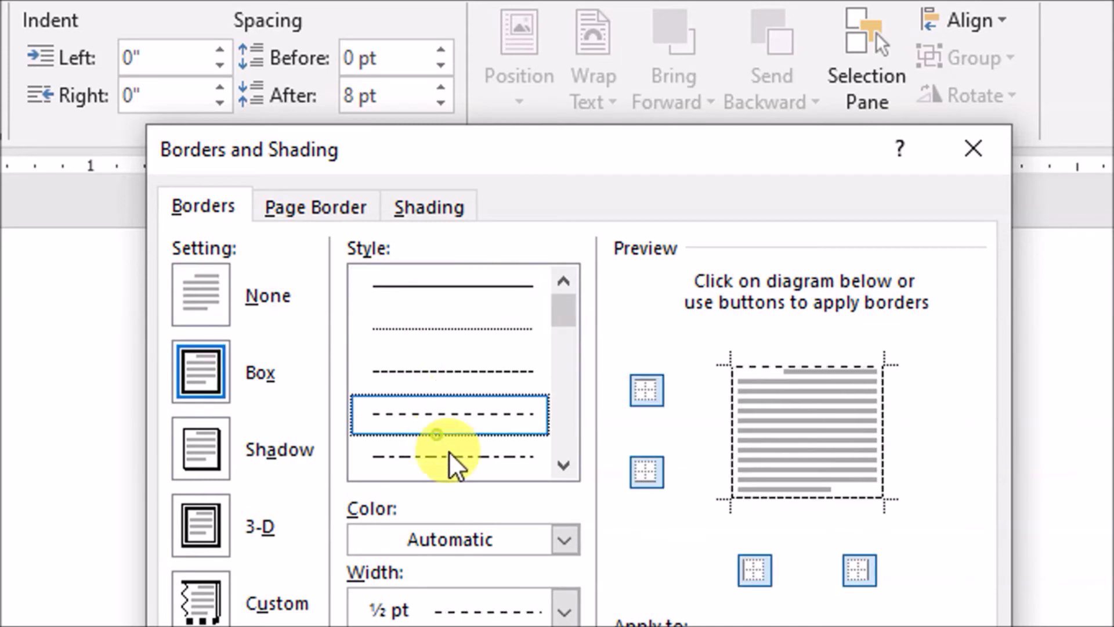
{"action": "scroll", "coordinate": [557, 446], "scroll_direction": "down", "scroll_amount": 3}
{"action": "scroll", "coordinate": [485, 411], "scroll_direction": "up", "scroll_amount": 2}
{"action": "left_click", "coordinate": [480, 450]}
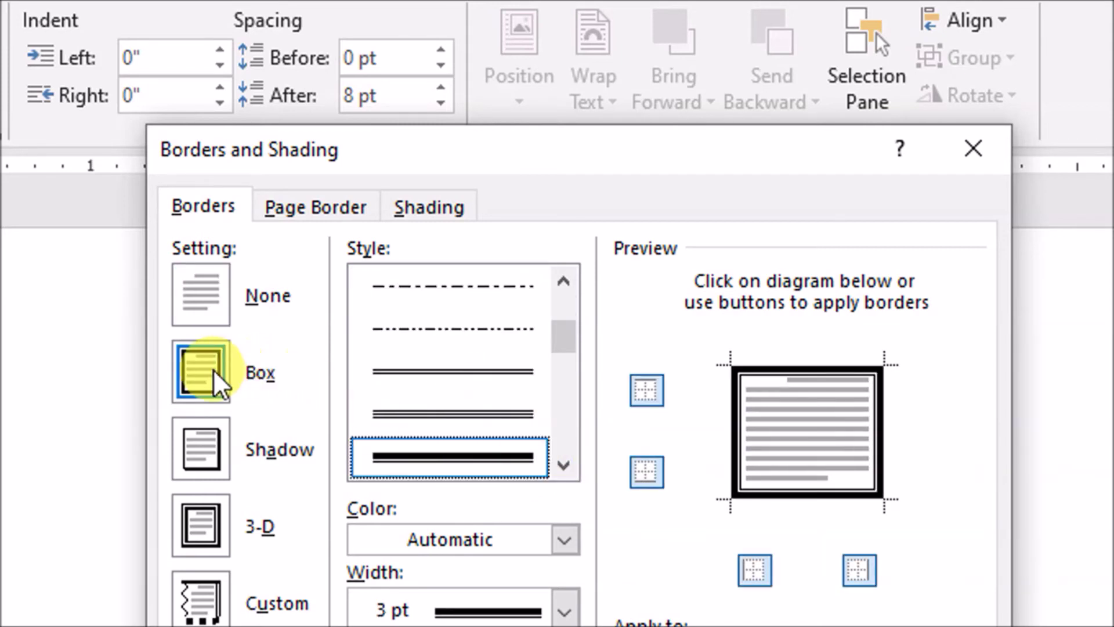
{"action": "scroll", "coordinate": [505, 428], "scroll_direction": "down", "scroll_amount": 5}
{"action": "left_click", "coordinate": [464, 377]}
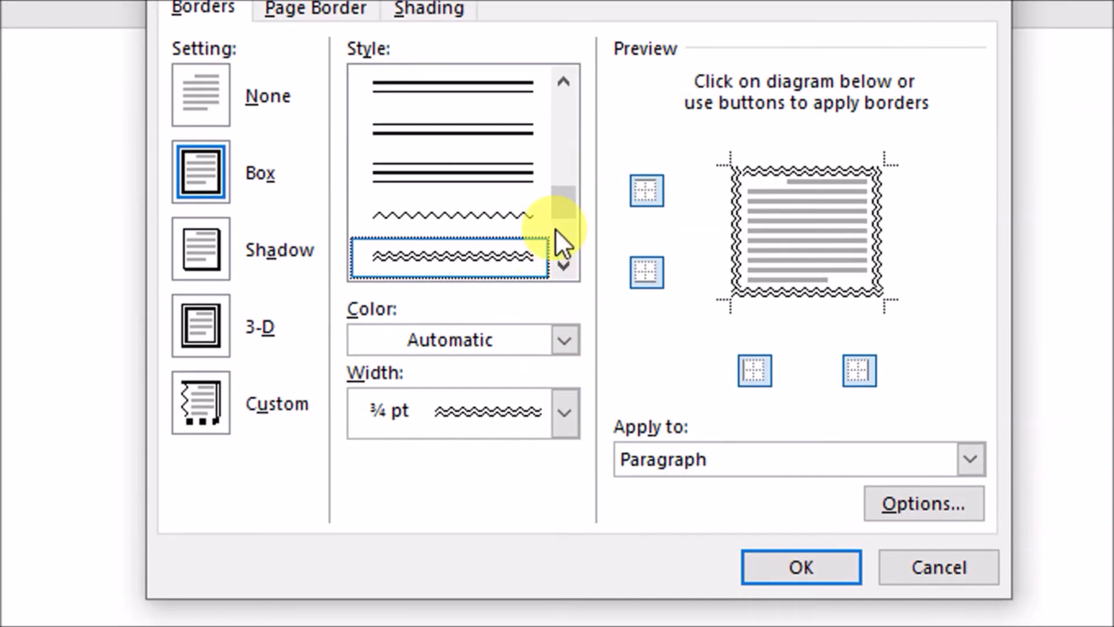
{"action": "left_click", "coordinate": [800, 533]}
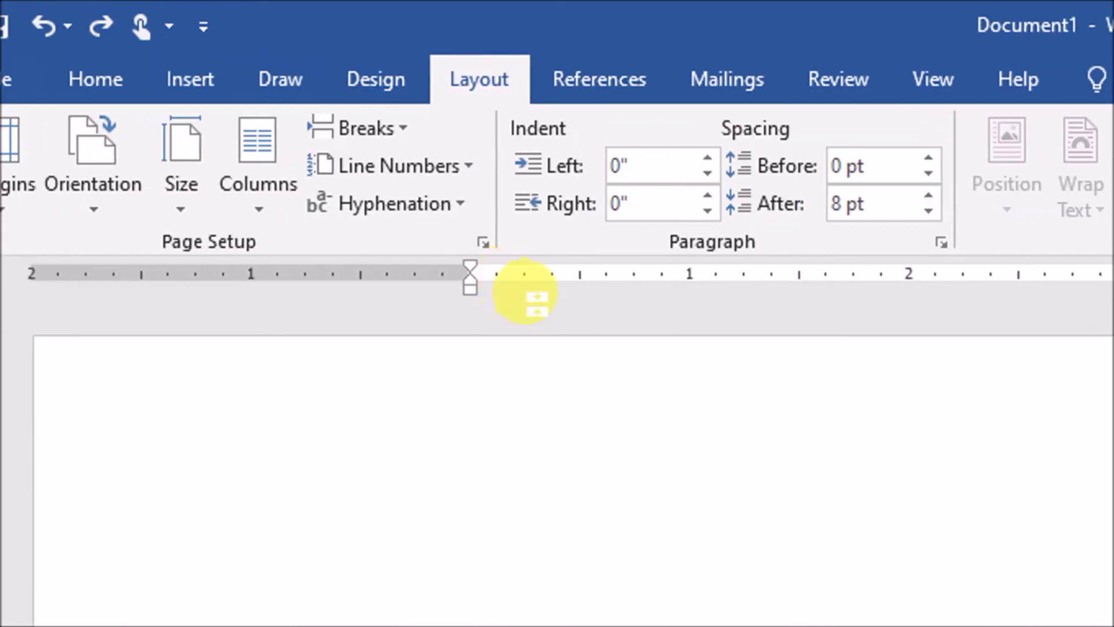
Set up a ½ pt dashed border for the paragraph, trying the Box, Shadow and 3-D settings before choosing Custom
{"action": "left_click", "coordinate": [482, 243]}
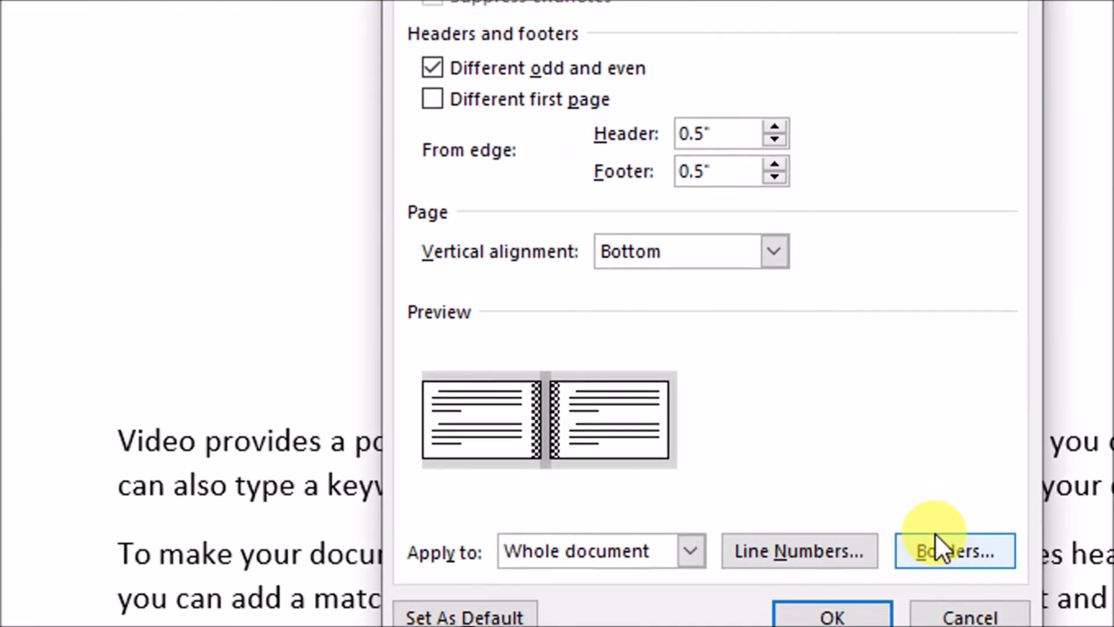
{"action": "left_click", "coordinate": [986, 626]}
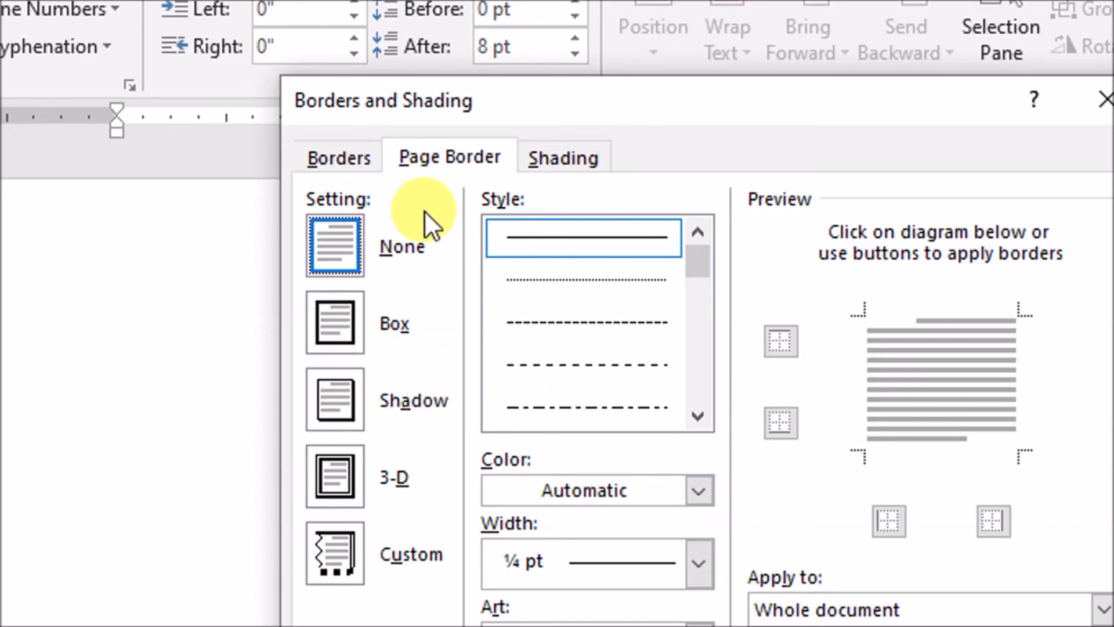
{"action": "left_click", "coordinate": [334, 161]}
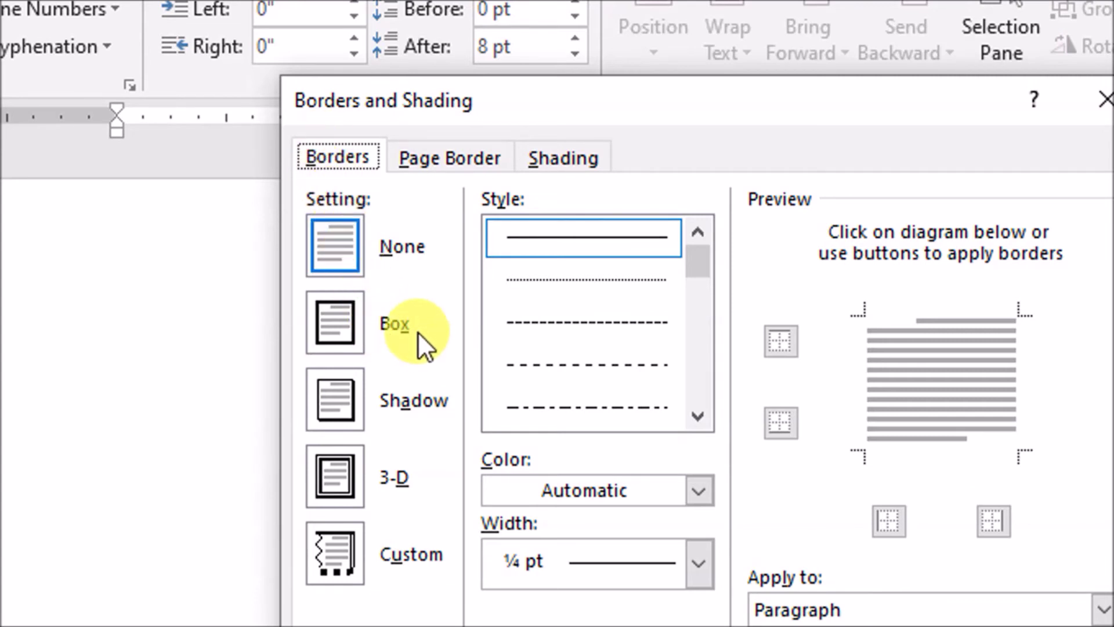
{"action": "left_click", "coordinate": [559, 368]}
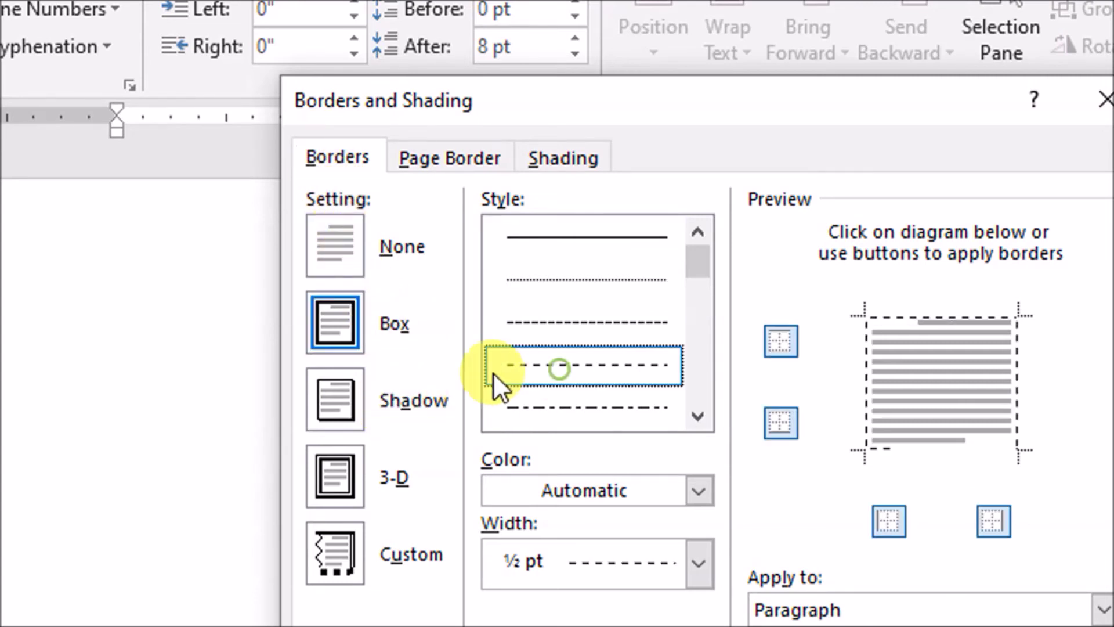
{"action": "left_click", "coordinate": [354, 393]}
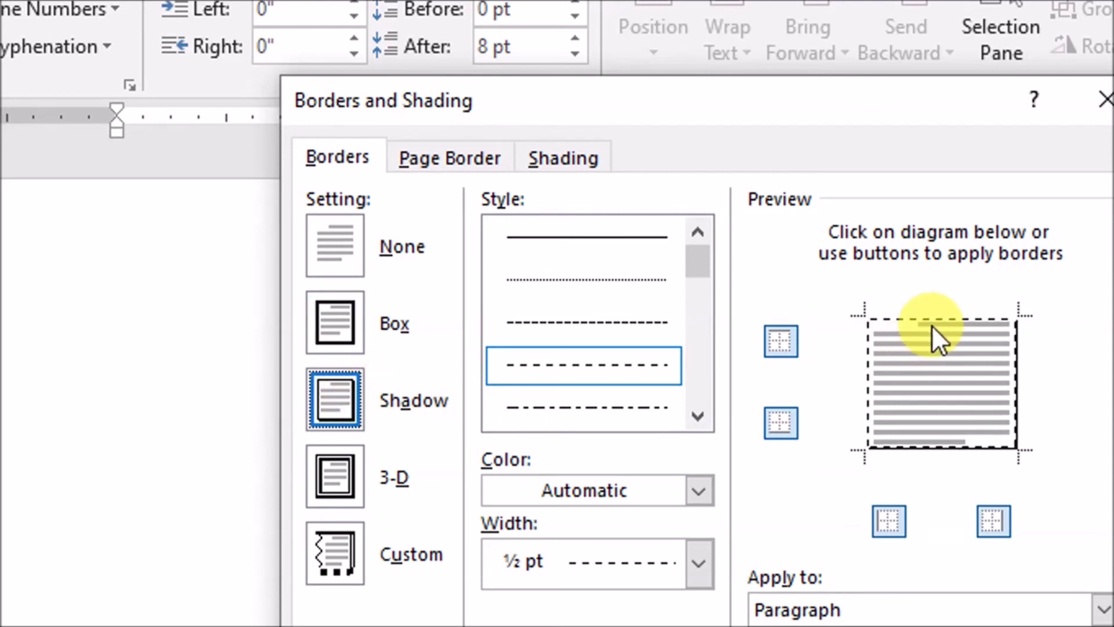
{"action": "left_click", "coordinate": [357, 485]}
{"action": "left_click", "coordinate": [349, 549]}
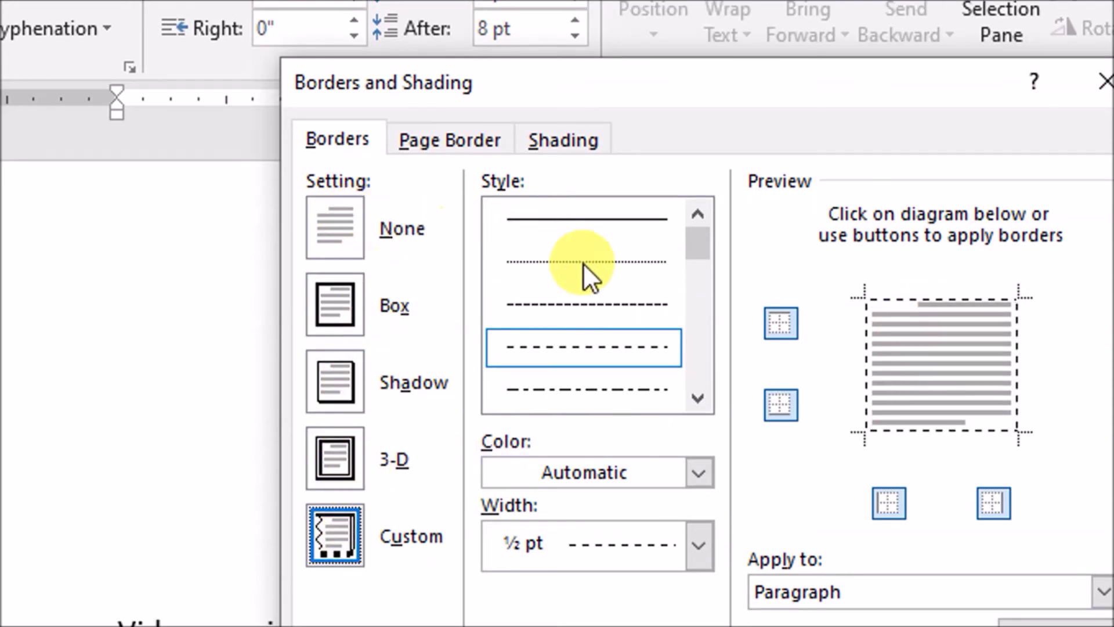
Choose orange and the triple-line style in the paragraph border settings, and apply the border
{"action": "scroll", "coordinate": [625, 371], "scroll_direction": "down", "scroll_amount": 1}
{"action": "left_click", "coordinate": [692, 472]}
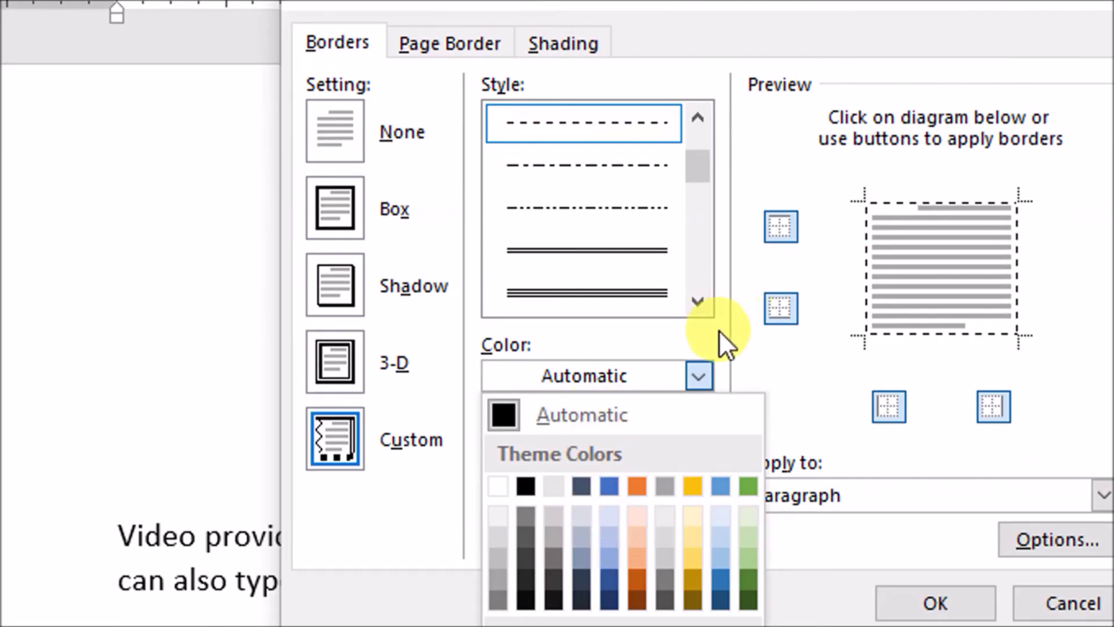
{"action": "left_click", "coordinate": [719, 329]}
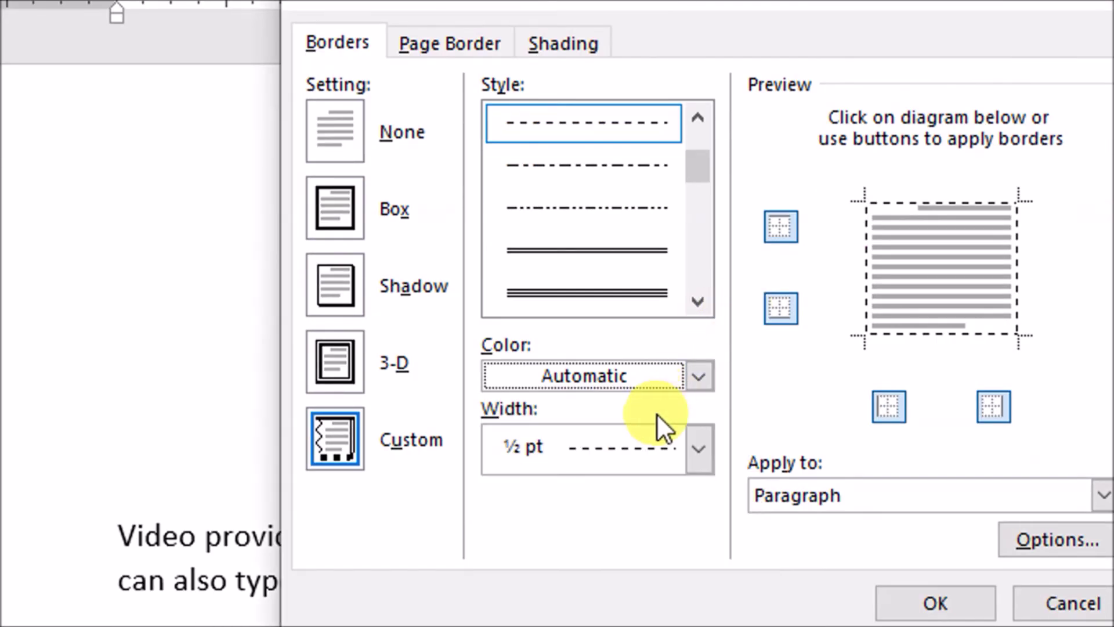
{"action": "left_click", "coordinate": [696, 379]}
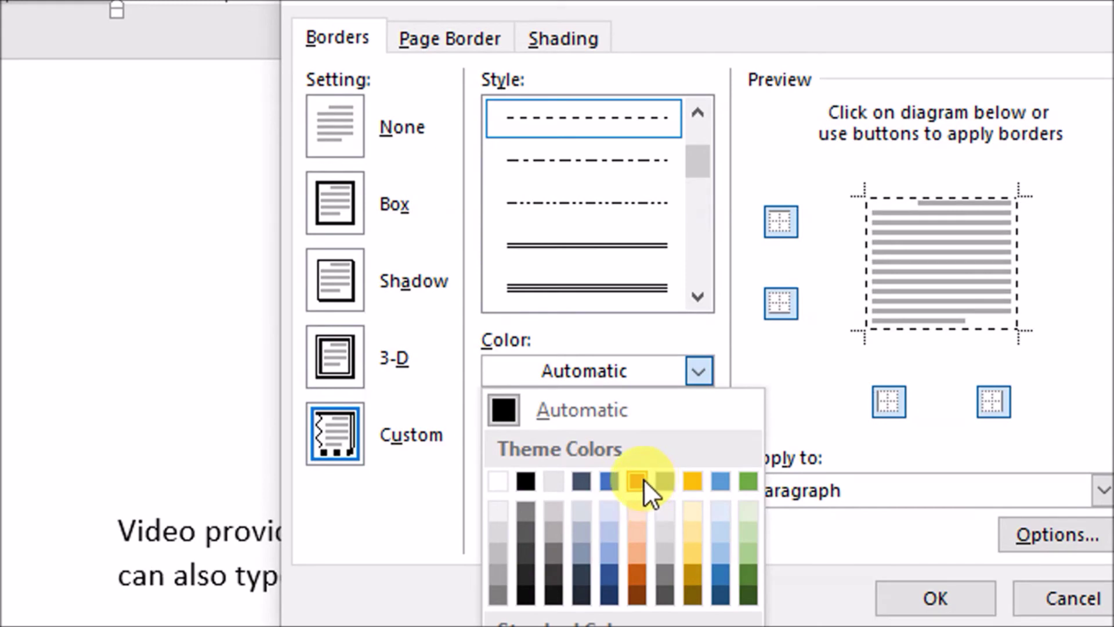
{"action": "left_click", "coordinate": [638, 485]}
{"action": "left_click", "coordinate": [703, 295]}
{"action": "left_click", "coordinate": [704, 295]}
{"action": "left_click", "coordinate": [704, 294]}
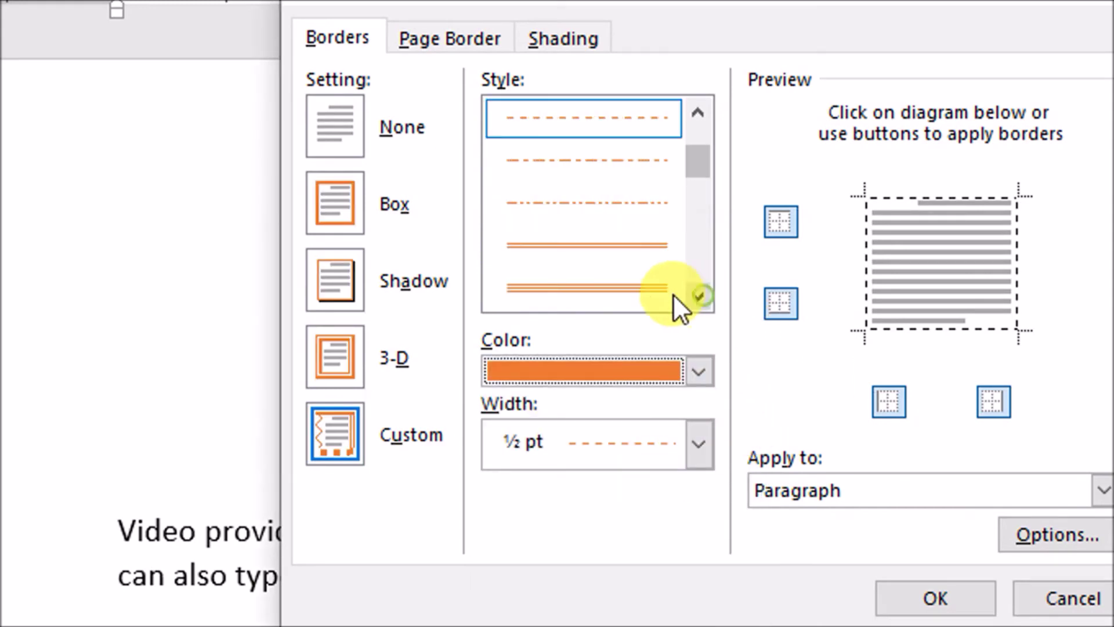
{"action": "left_click", "coordinate": [627, 287]}
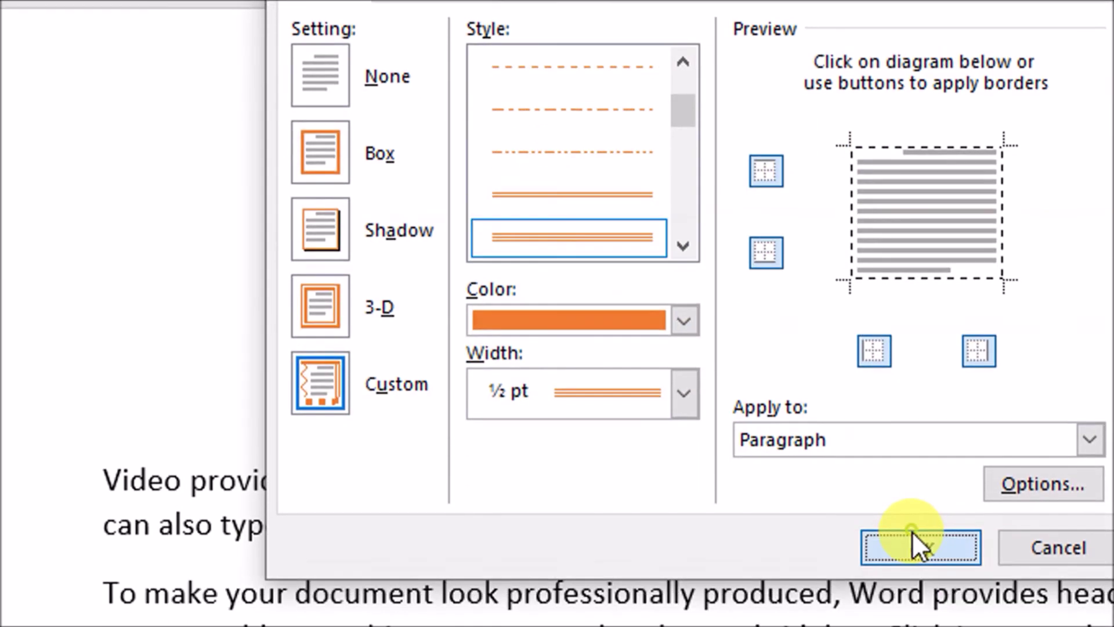
{"action": "left_click", "coordinate": [930, 595]}
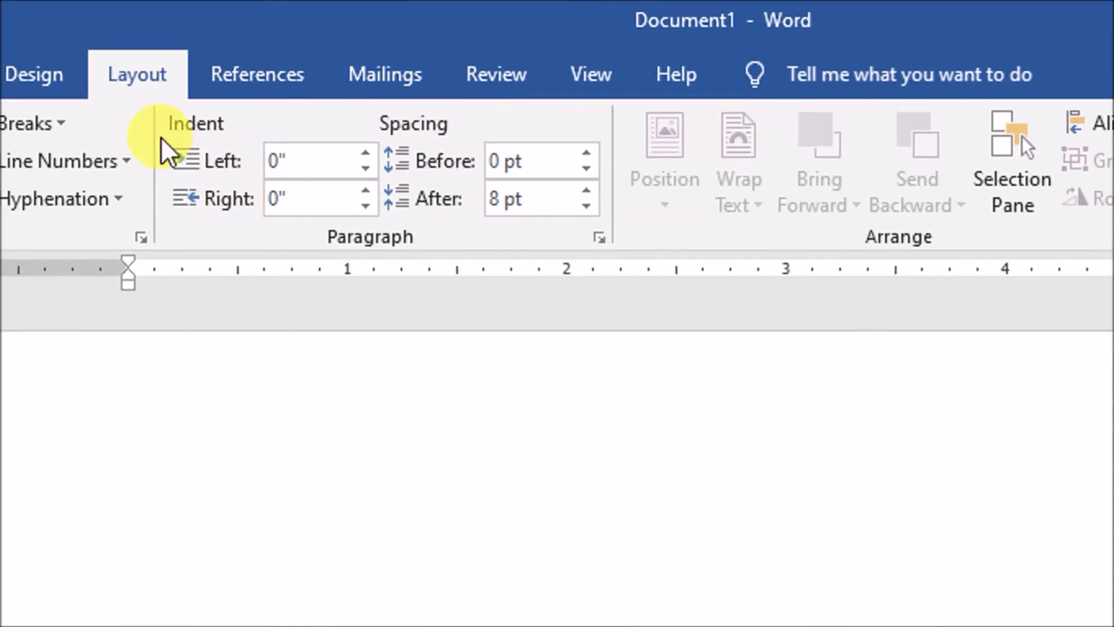
Apply a box page border to the whole document in the 3 pt thin-thick-thin line style
{"action": "left_click", "coordinate": [115, 233]}
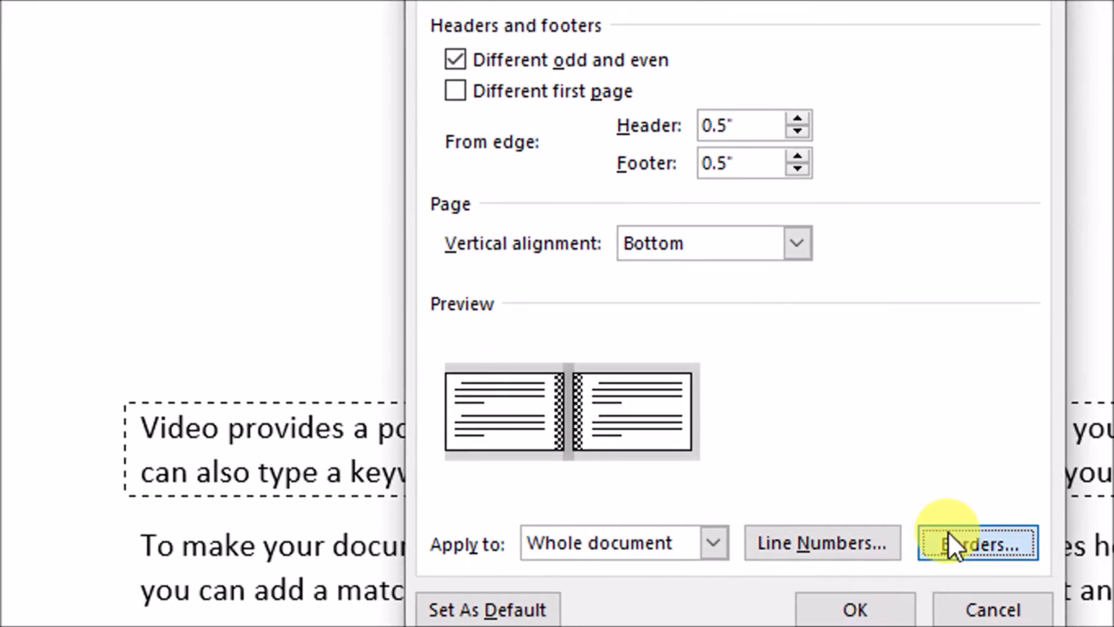
{"action": "left_click", "coordinate": [948, 531]}
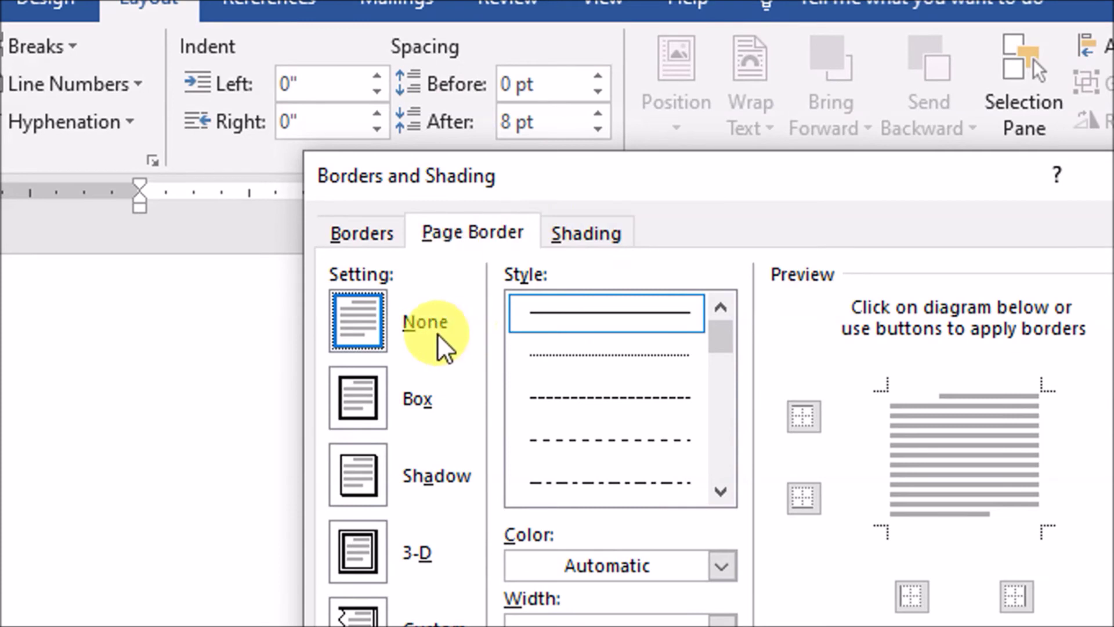
{"action": "left_click", "coordinate": [461, 235]}
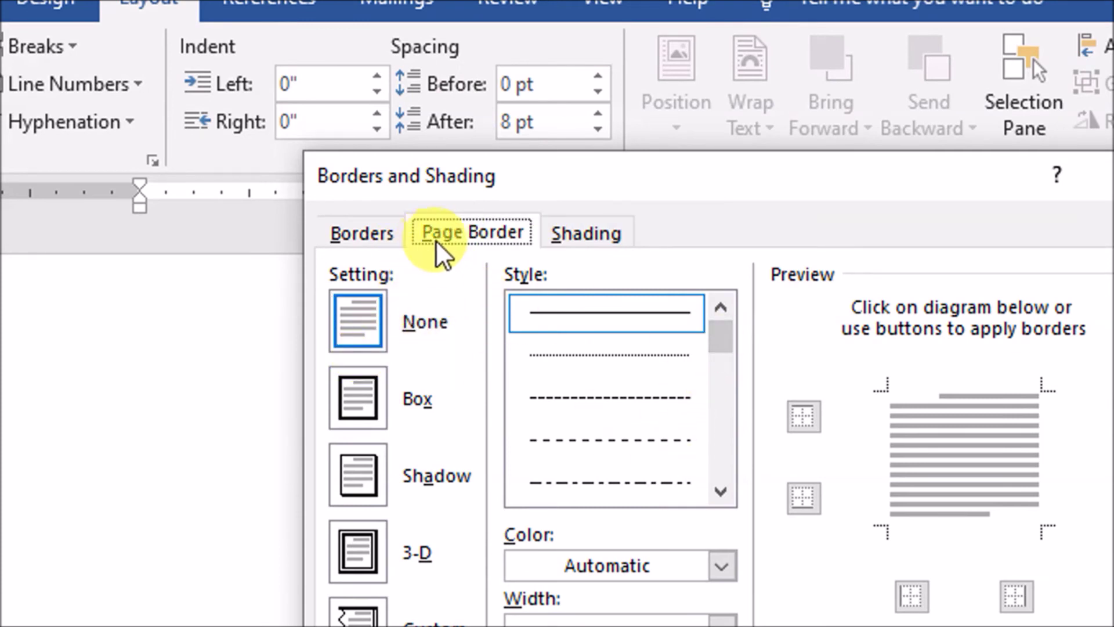
{"action": "left_click", "coordinate": [374, 406]}
{"action": "left_click_drag", "start_coordinate": [725, 323], "coordinate": [694, 371]}
{"action": "left_click", "coordinate": [651, 385]}
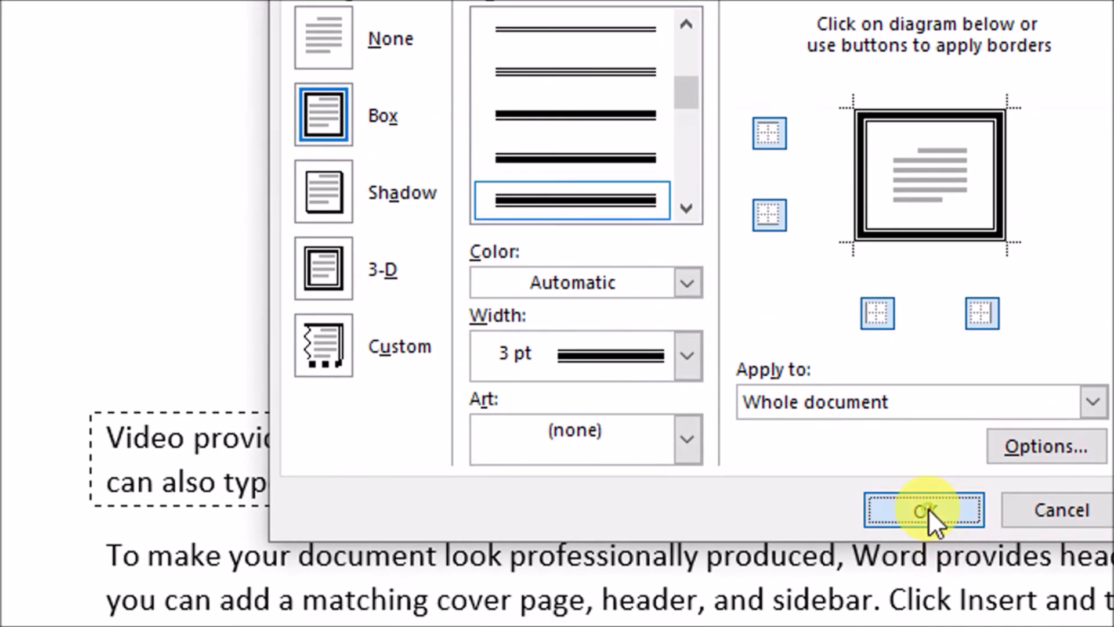
{"action": "left_click", "coordinate": [929, 509]}
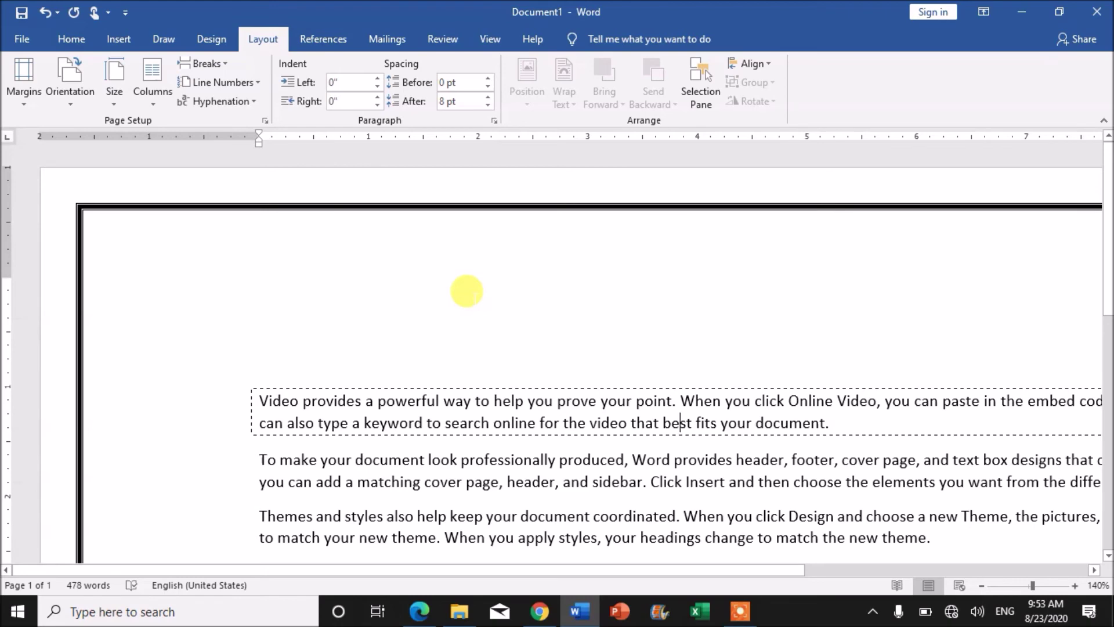
Double-space the first paragraph and check the bordered page in the print preview
{"action": "key", "text": "ctrl+2"}
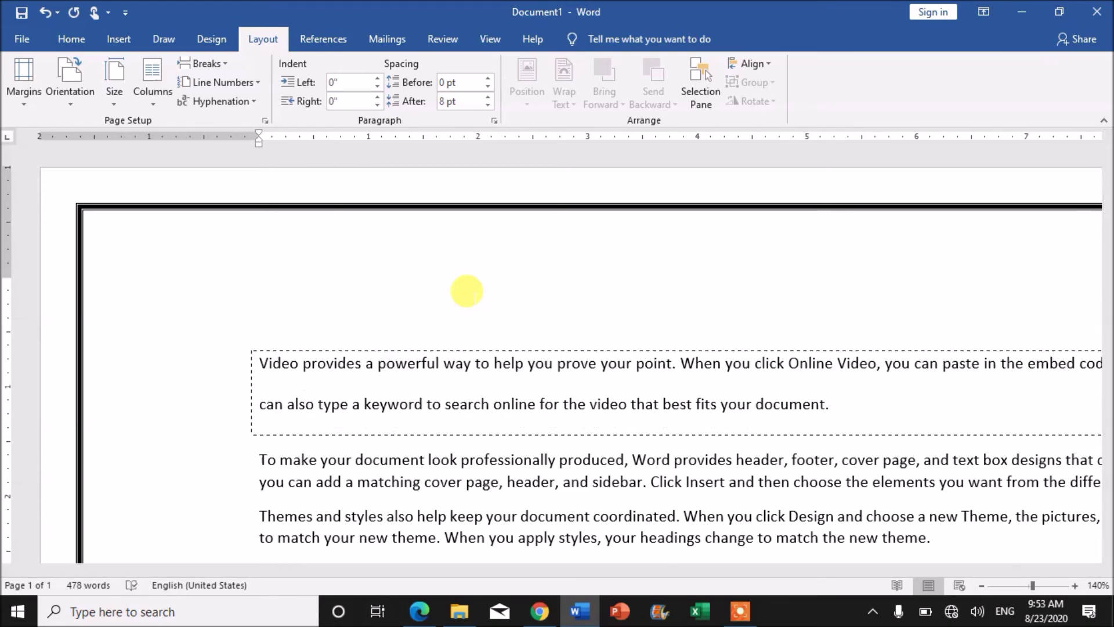
{"action": "key", "text": "ctrl+p"}
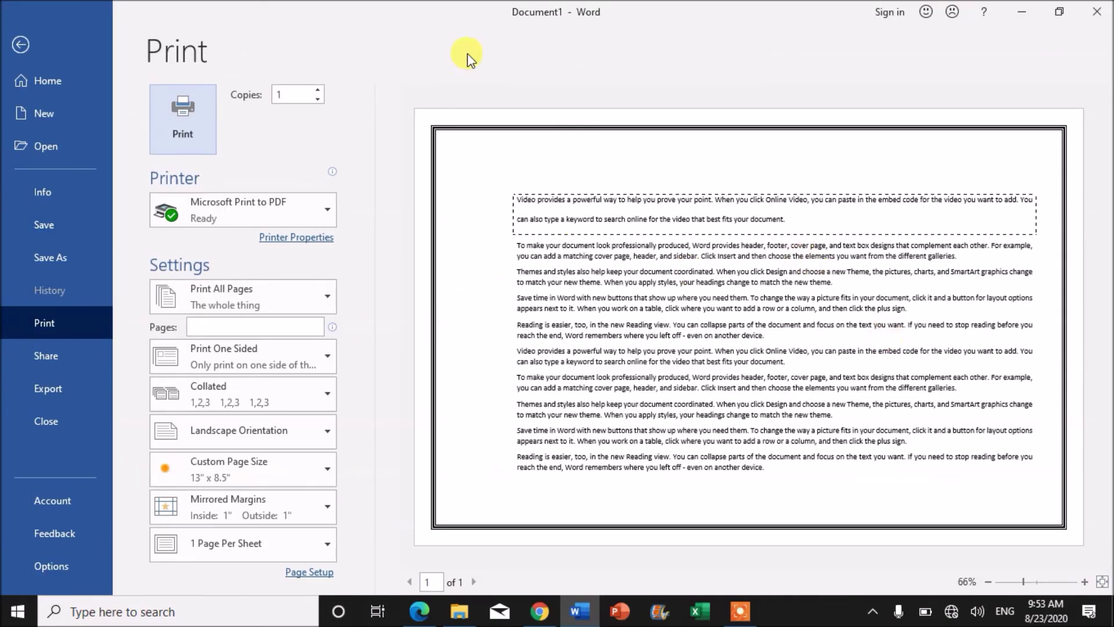
{"action": "key", "text": "Escape"}
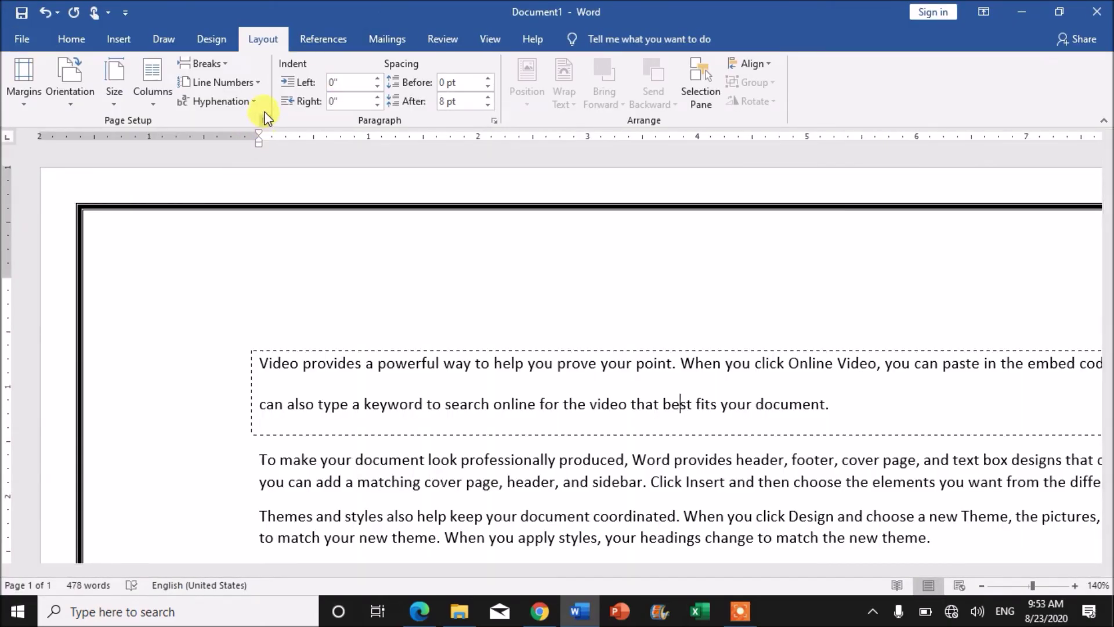
Change the colour of the 3 pt box page border to orange and apply it to the document
{"action": "left_click", "coordinate": [265, 120]}
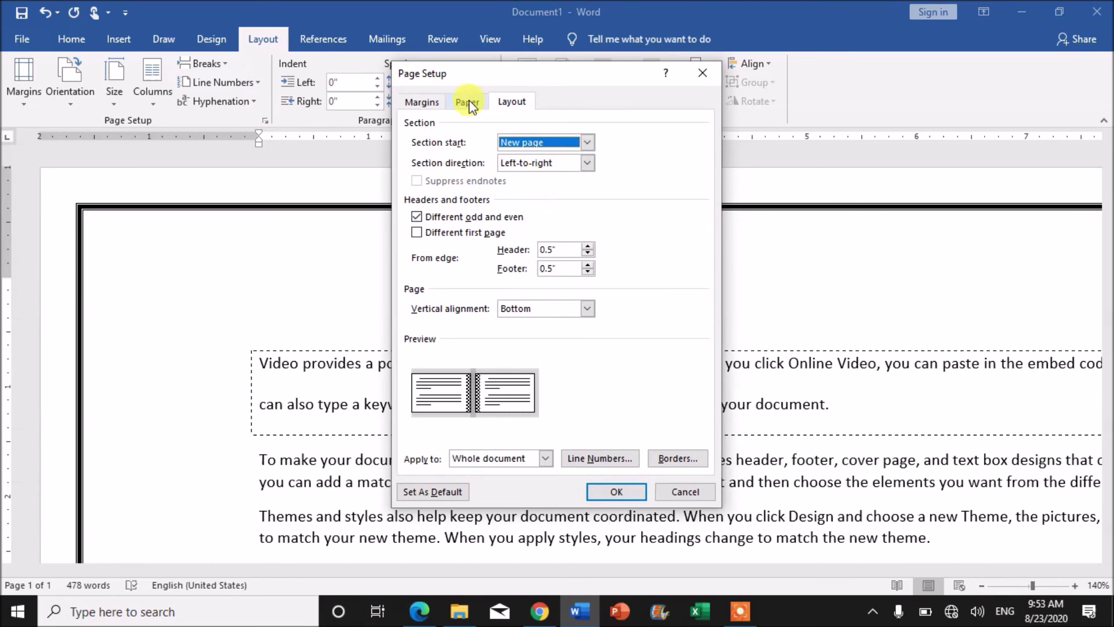
{"action": "left_click", "coordinate": [673, 458]}
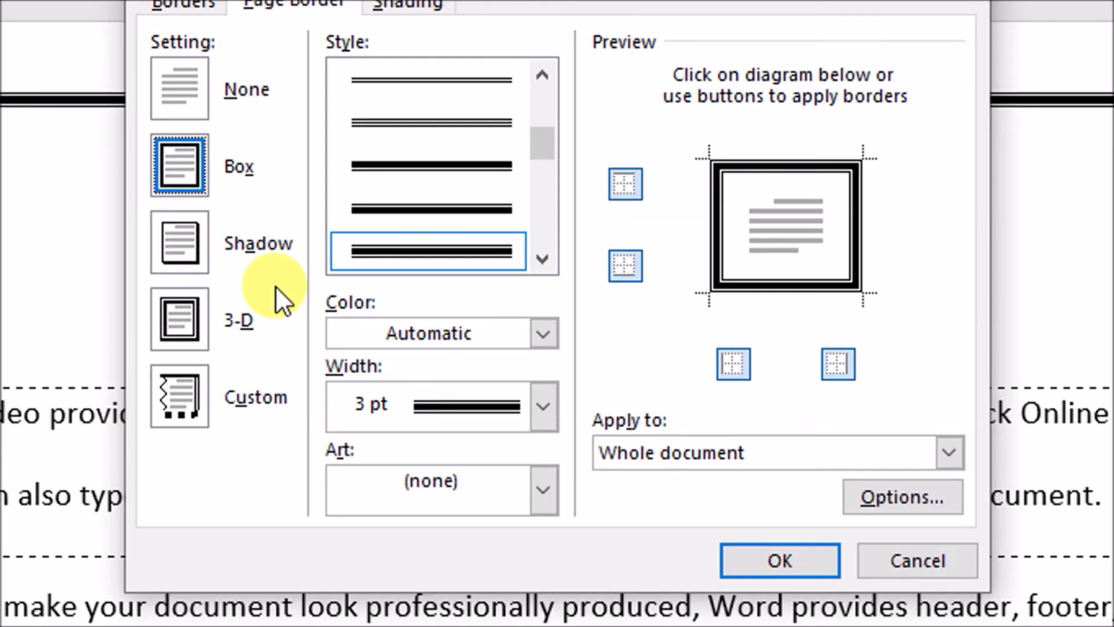
{"action": "left_click", "coordinate": [489, 335]}
{"action": "left_click", "coordinate": [481, 444]}
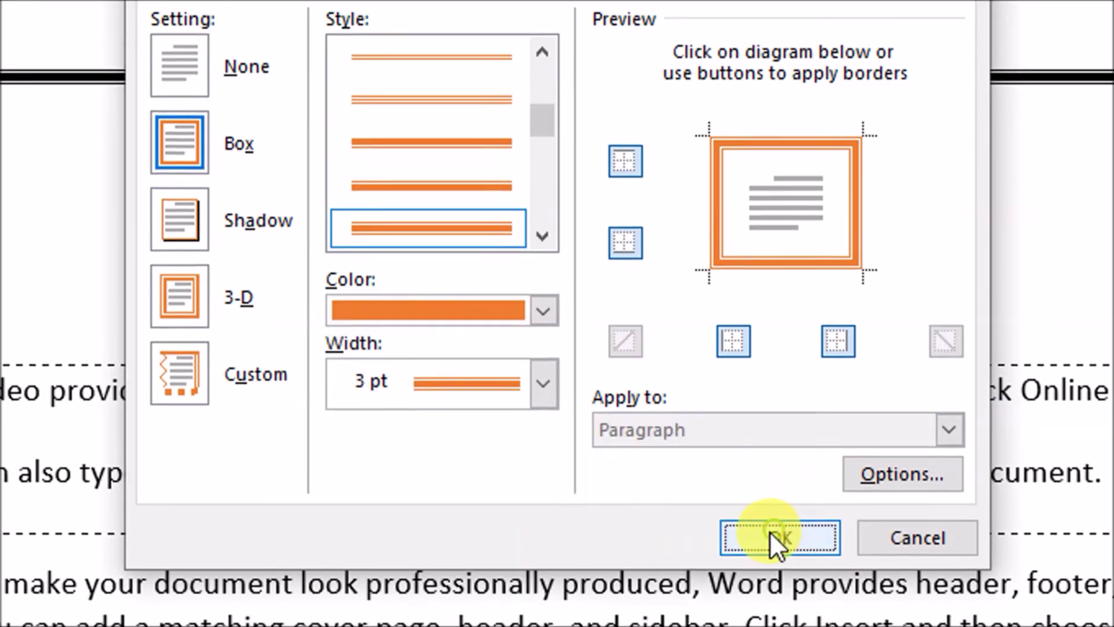
{"action": "left_click", "coordinate": [777, 557]}
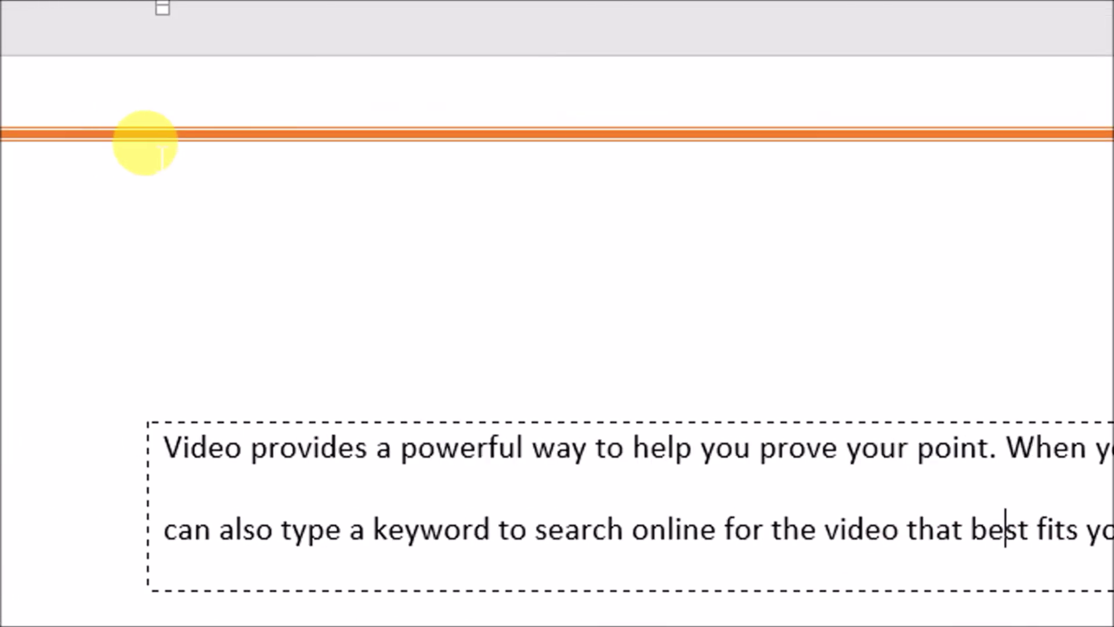
Set the page border width to 1 ½ pt, choose the red cocktail-glass art for it, and apply it to the whole document
{"action": "left_click", "coordinate": [216, 92]}
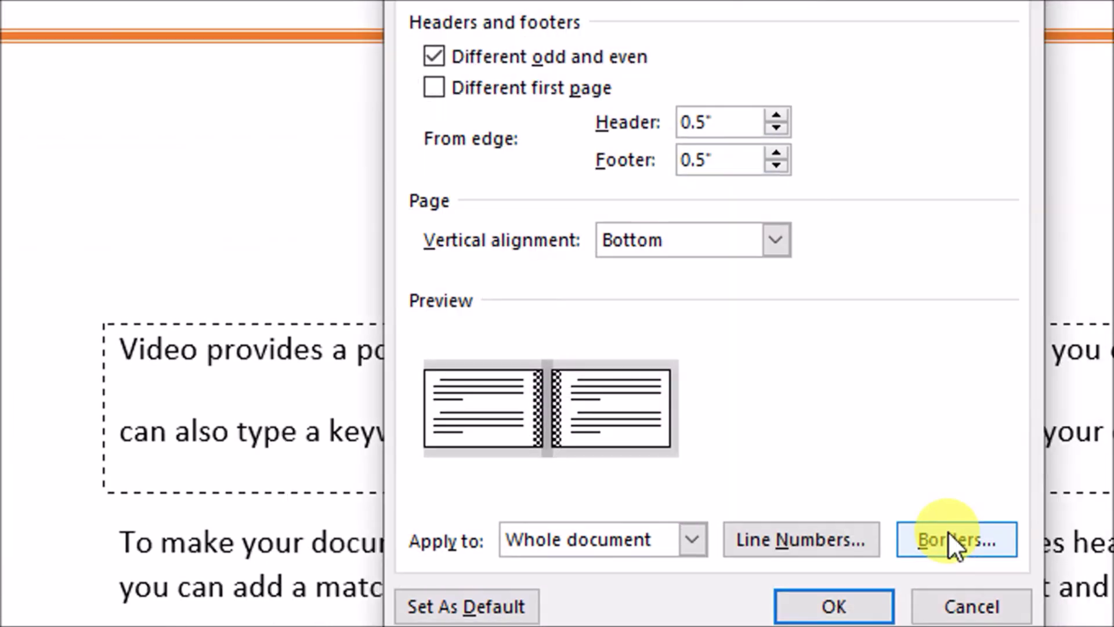
{"action": "left_click", "coordinate": [948, 539]}
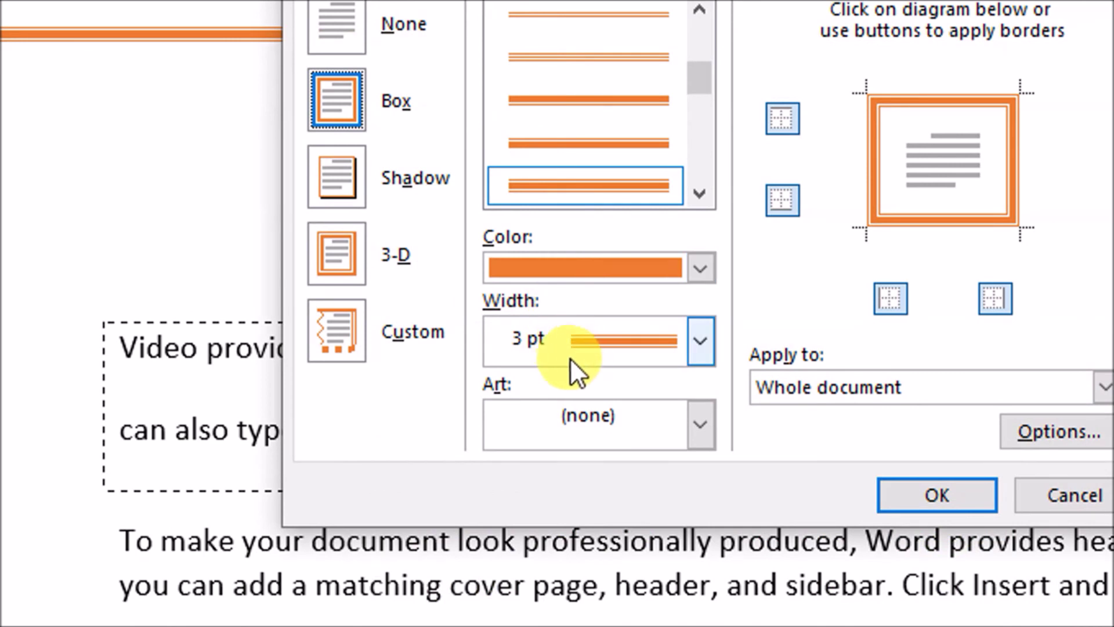
{"action": "left_click", "coordinate": [701, 340]}
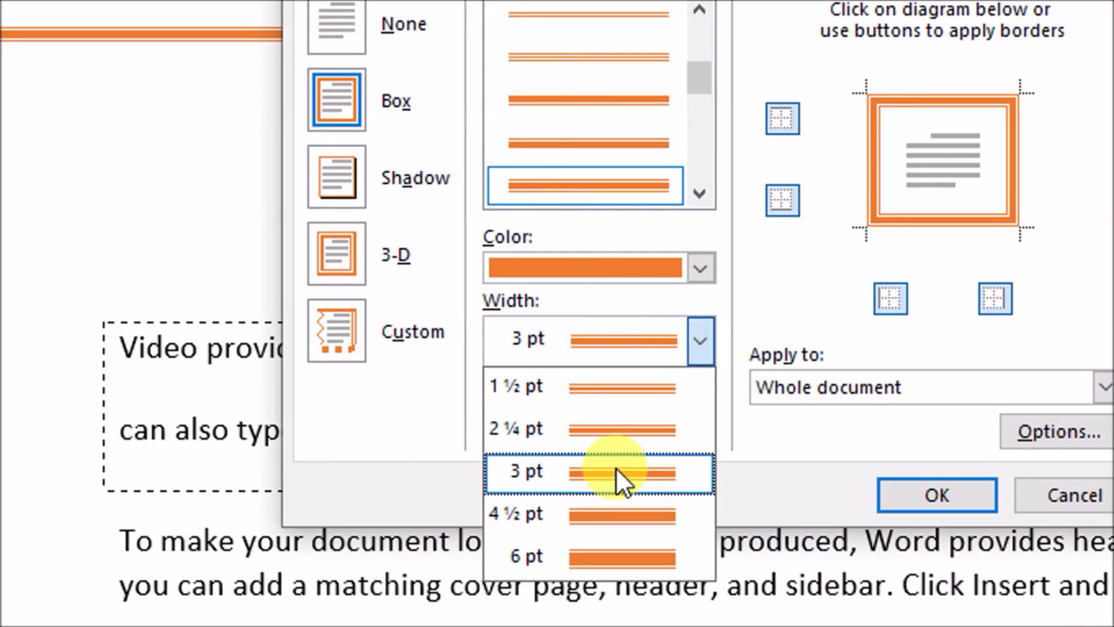
{"action": "left_click", "coordinate": [610, 394]}
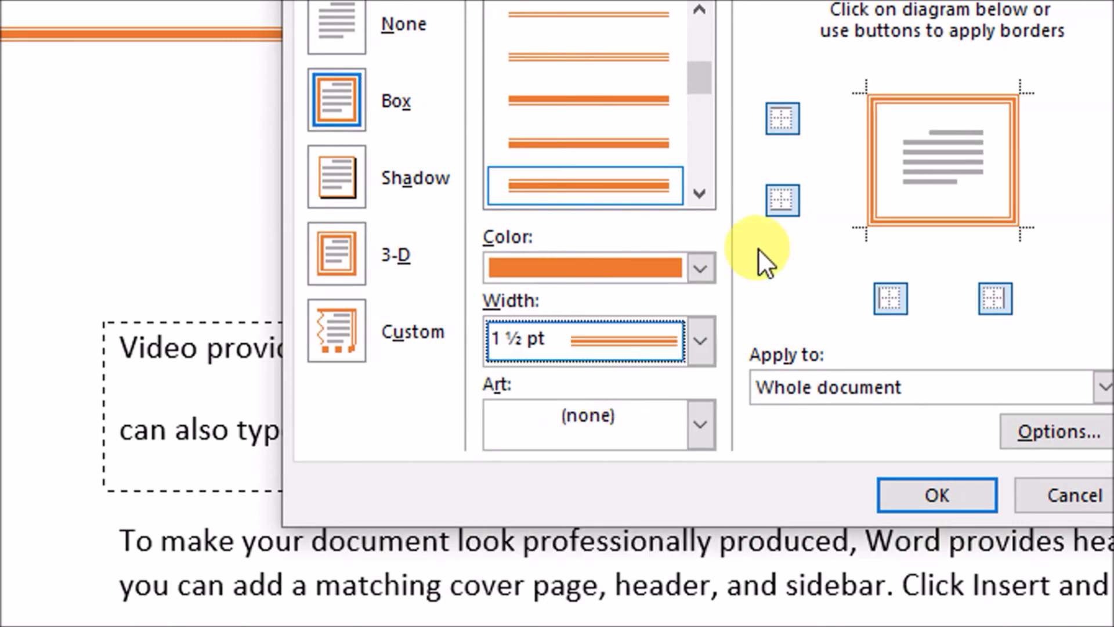
{"action": "left_click", "coordinate": [610, 409]}
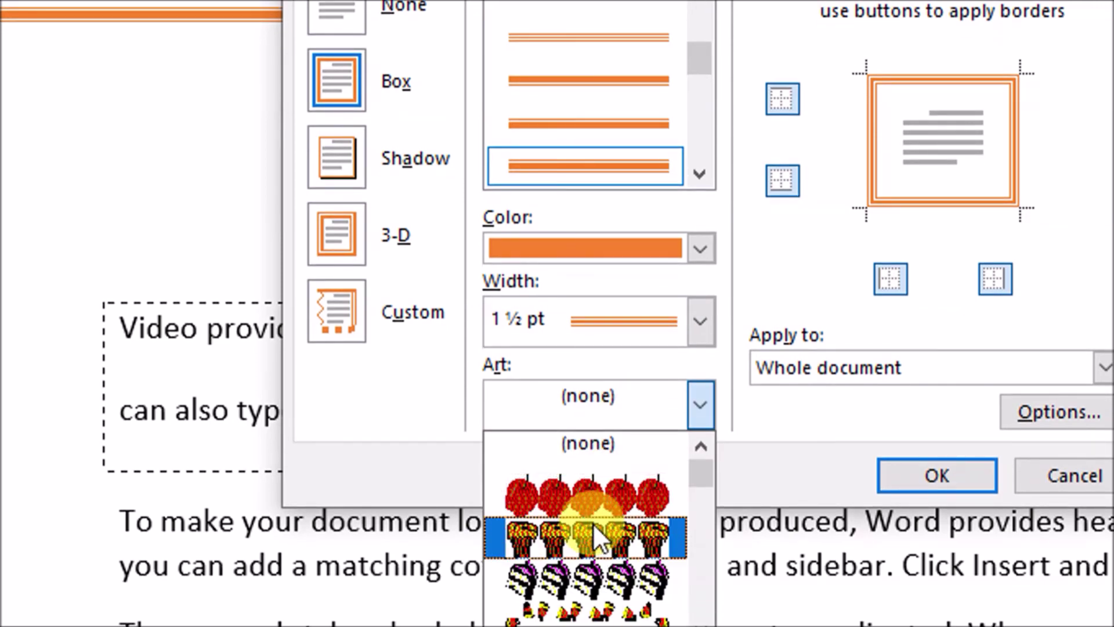
{"action": "scroll", "coordinate": [593, 531], "scroll_direction": "down", "scroll_amount": 5}
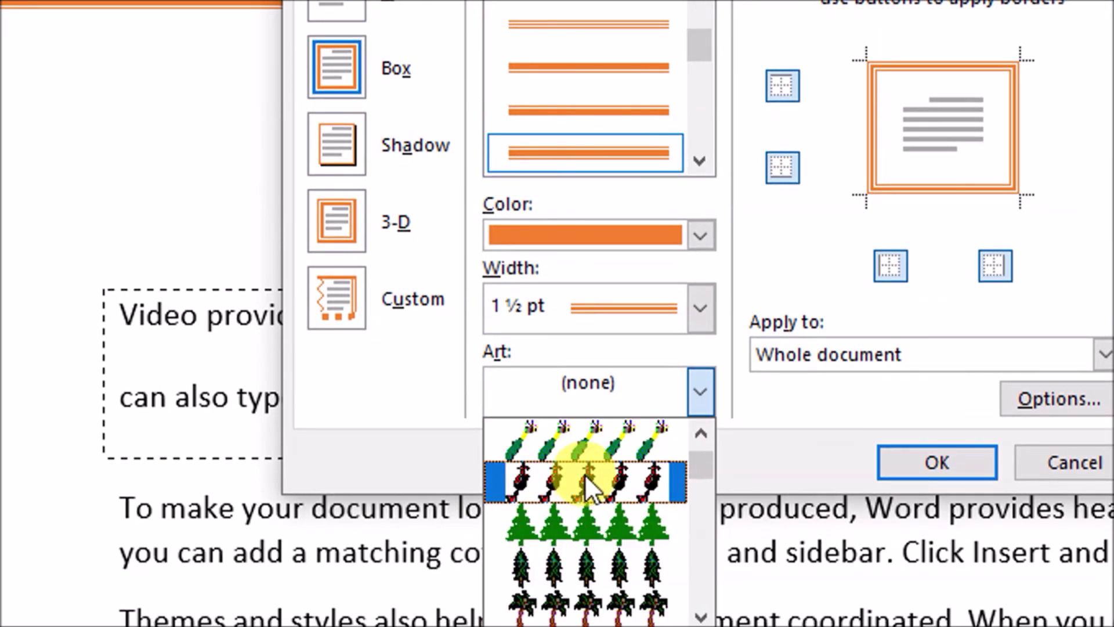
{"action": "left_click", "coordinate": [584, 473]}
{"action": "left_click", "coordinate": [937, 462]}
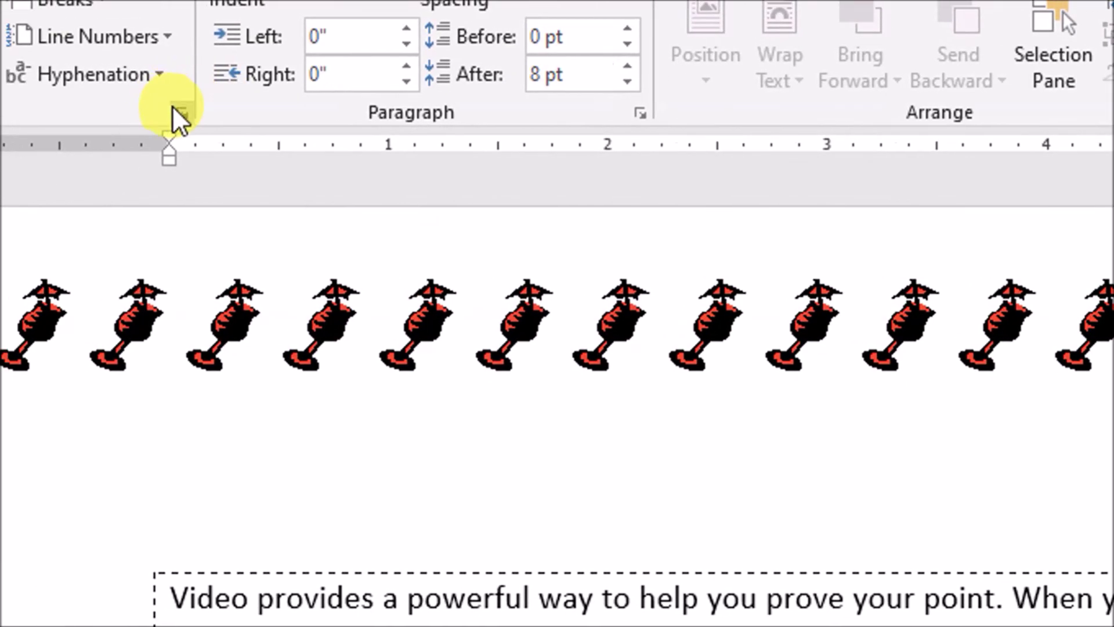
Reduce the cocktail-glass page border to its left and right sides and apply it to the whole document
{"action": "left_click", "coordinate": [174, 106]}
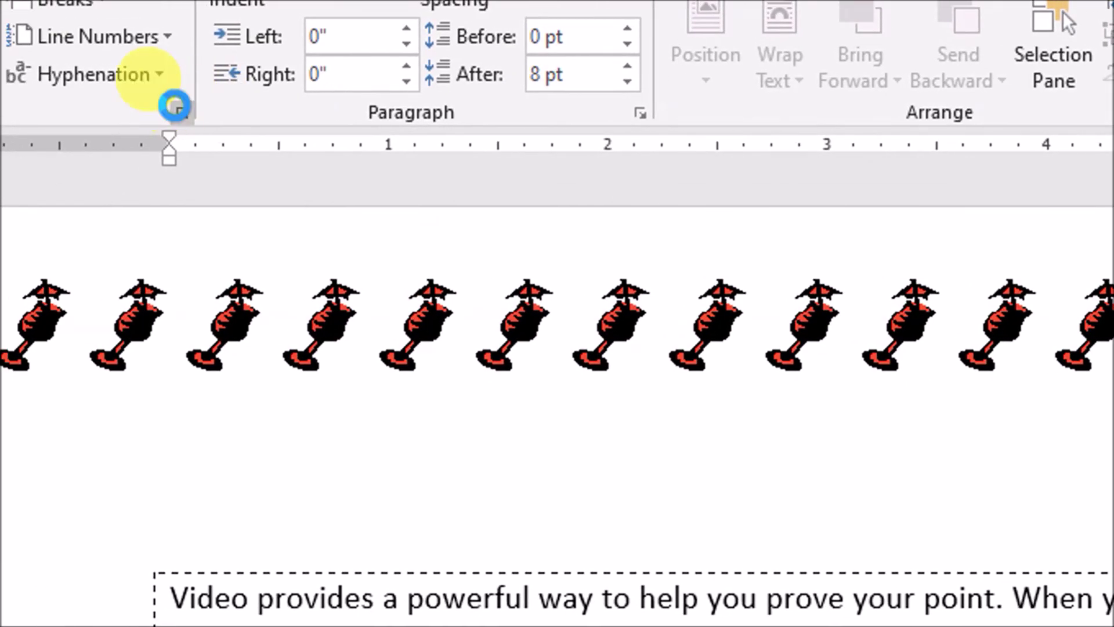
{"action": "left_click", "coordinate": [949, 511]}
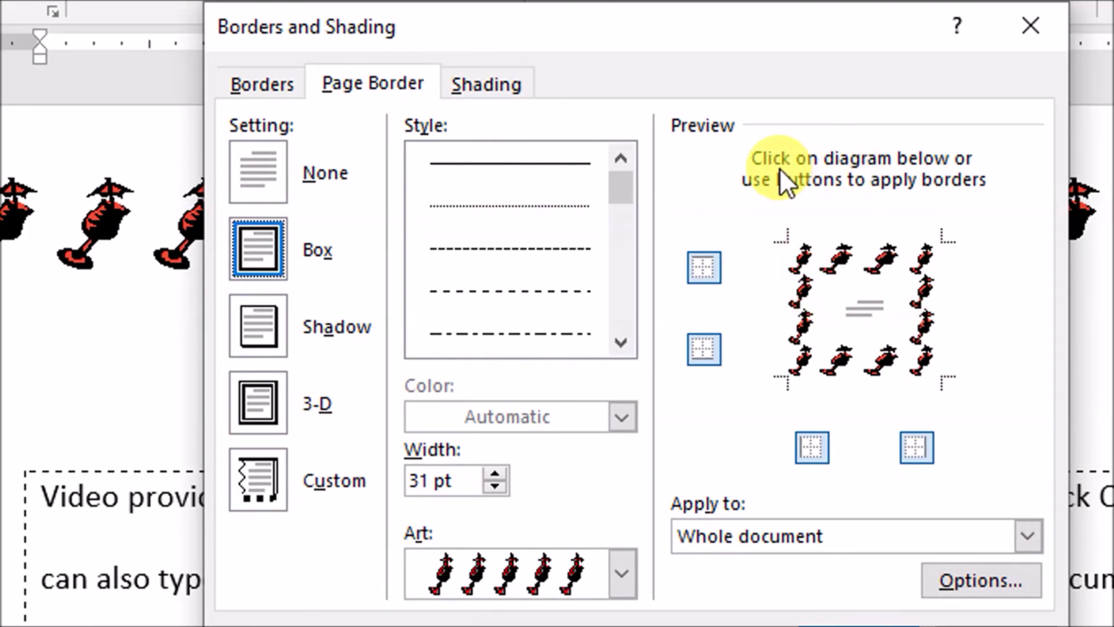
{"action": "left_click", "coordinate": [803, 298]}
{"action": "left_click", "coordinate": [844, 246]}
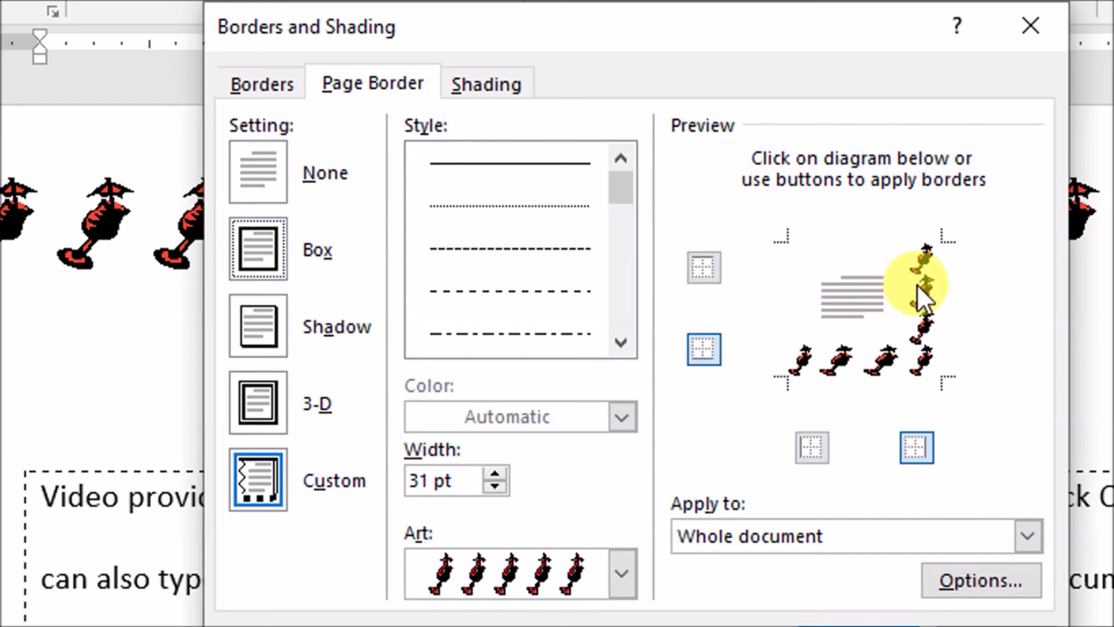
{"action": "left_click", "coordinate": [915, 284]}
{"action": "left_click", "coordinate": [870, 351]}
{"action": "left_click", "coordinate": [802, 303]}
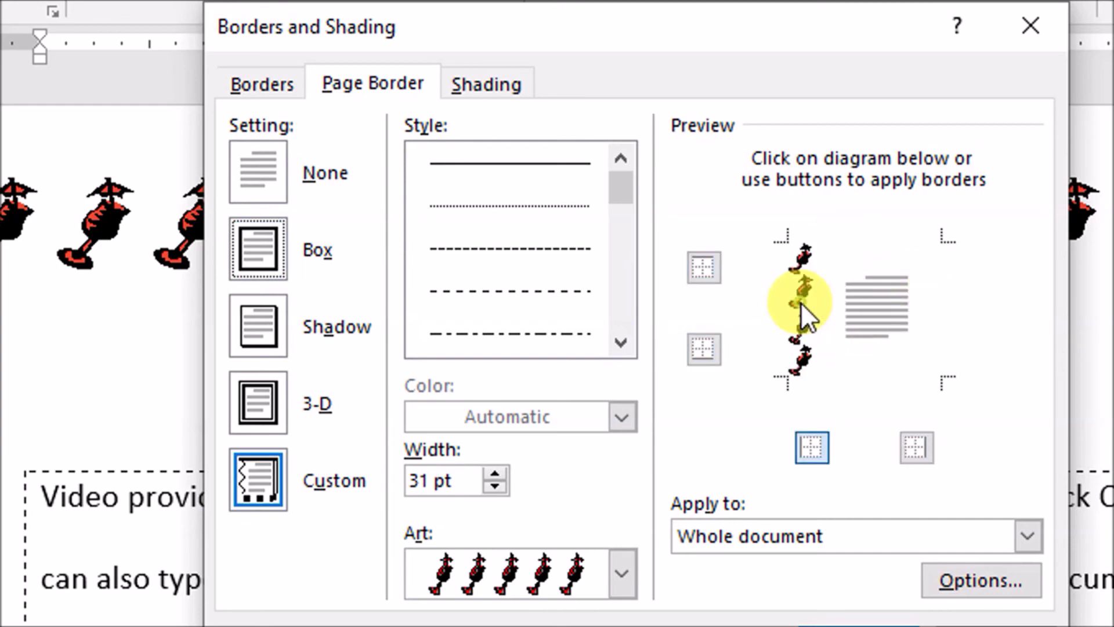
{"action": "left_click", "coordinate": [927, 306]}
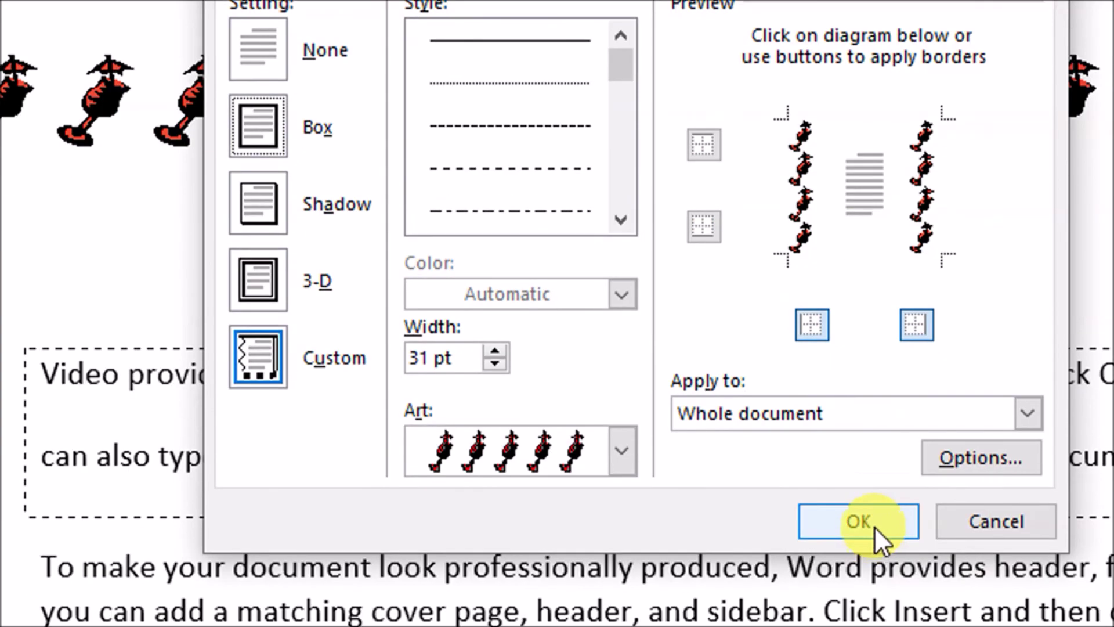
{"action": "left_click", "coordinate": [870, 521]}
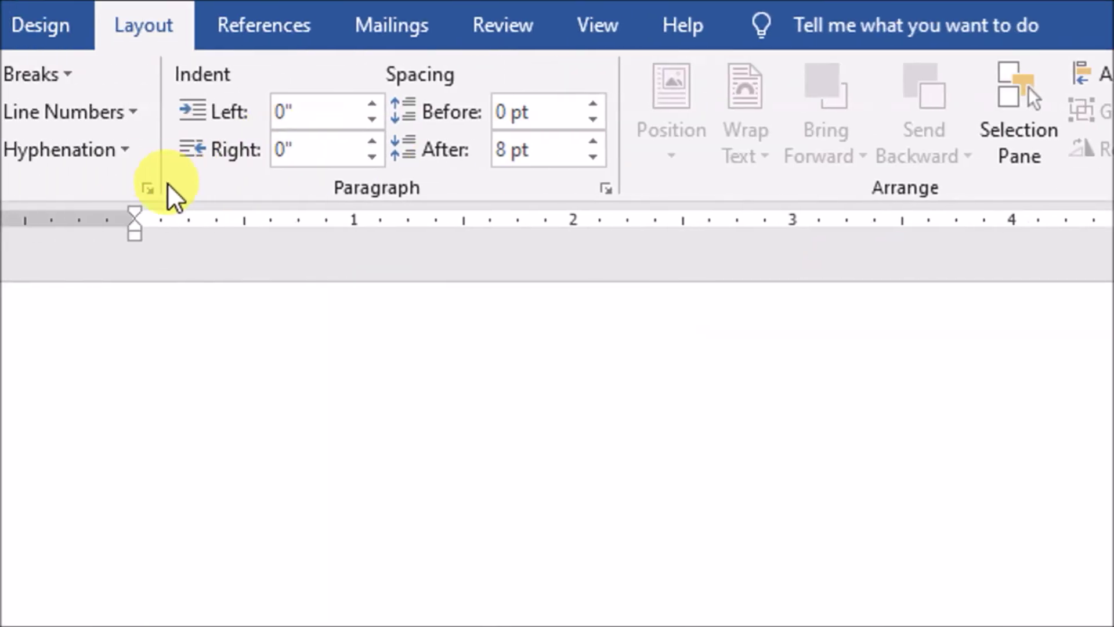
Restore the top and bottom sides of the art page border and check the scopes it can be applied to
{"action": "left_click", "coordinate": [159, 189]}
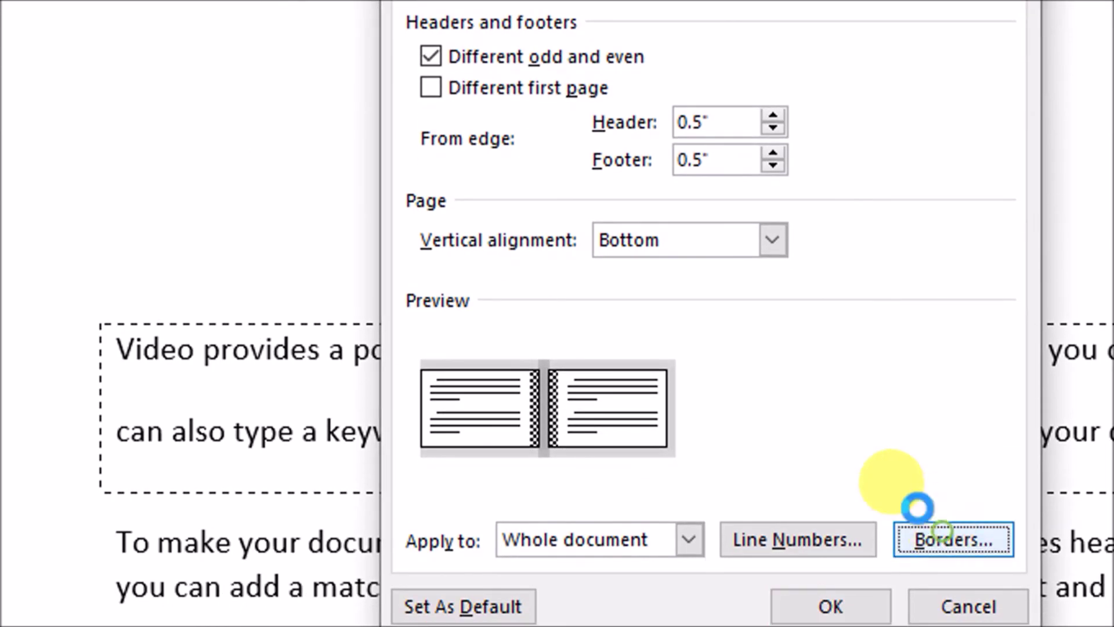
{"action": "left_click", "coordinate": [952, 626]}
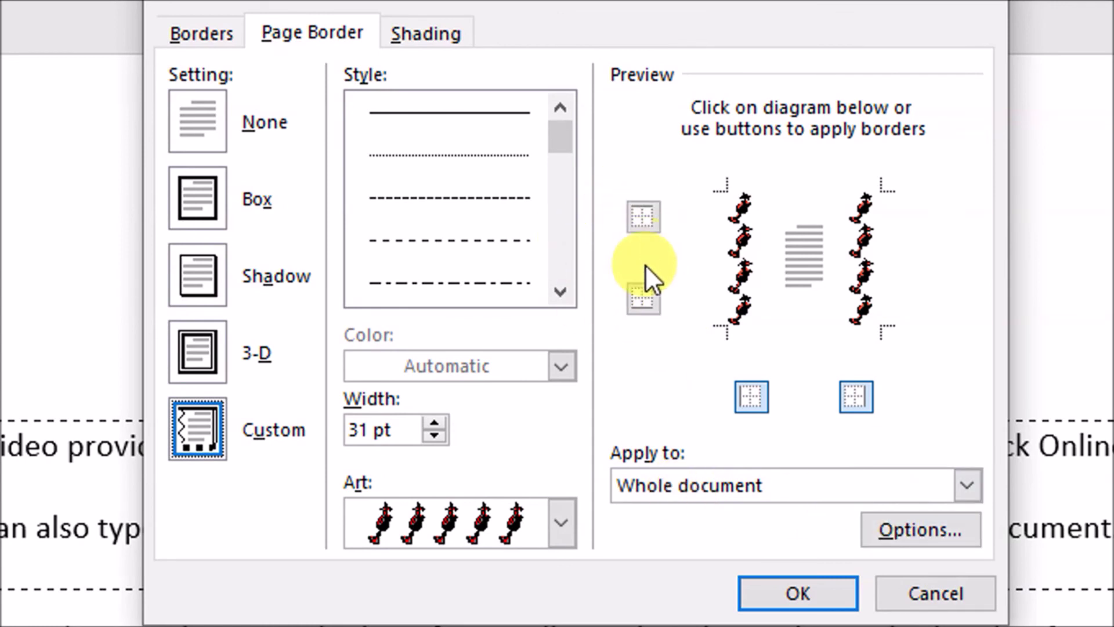
{"action": "left_click", "coordinate": [643, 217]}
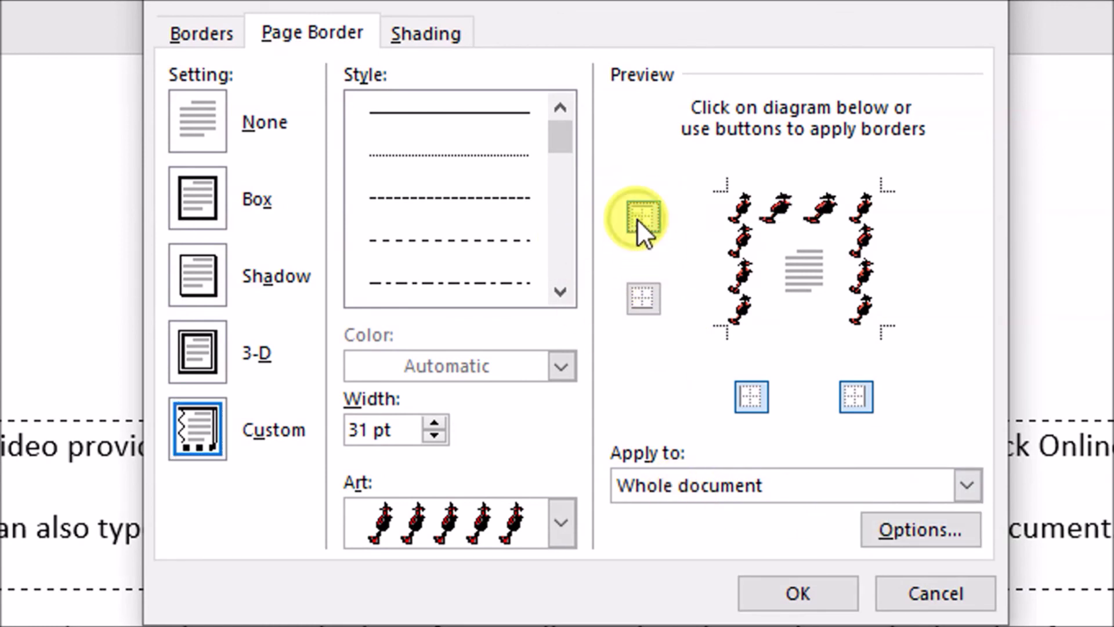
{"action": "left_click", "coordinate": [641, 297]}
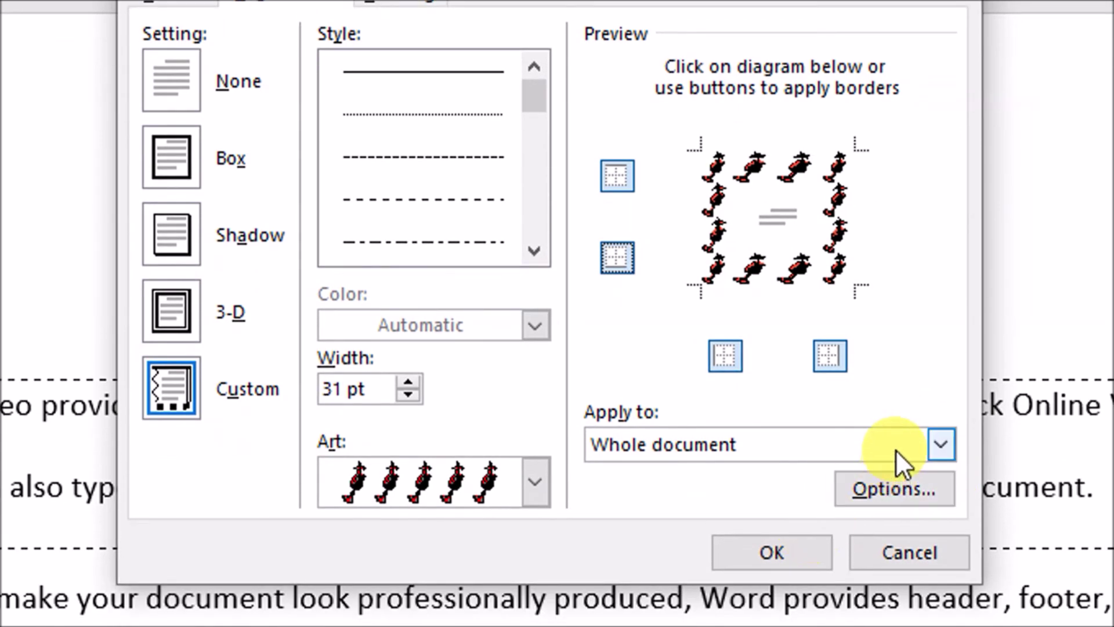
{"action": "left_click", "coordinate": [922, 490]}
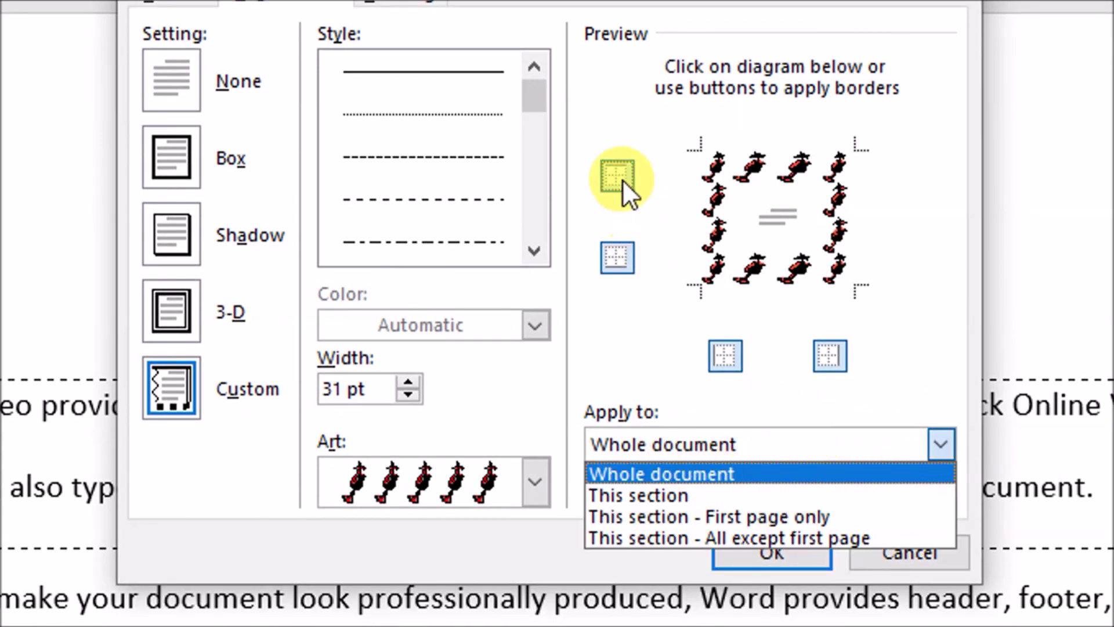
{"action": "left_click", "coordinate": [604, 100]}
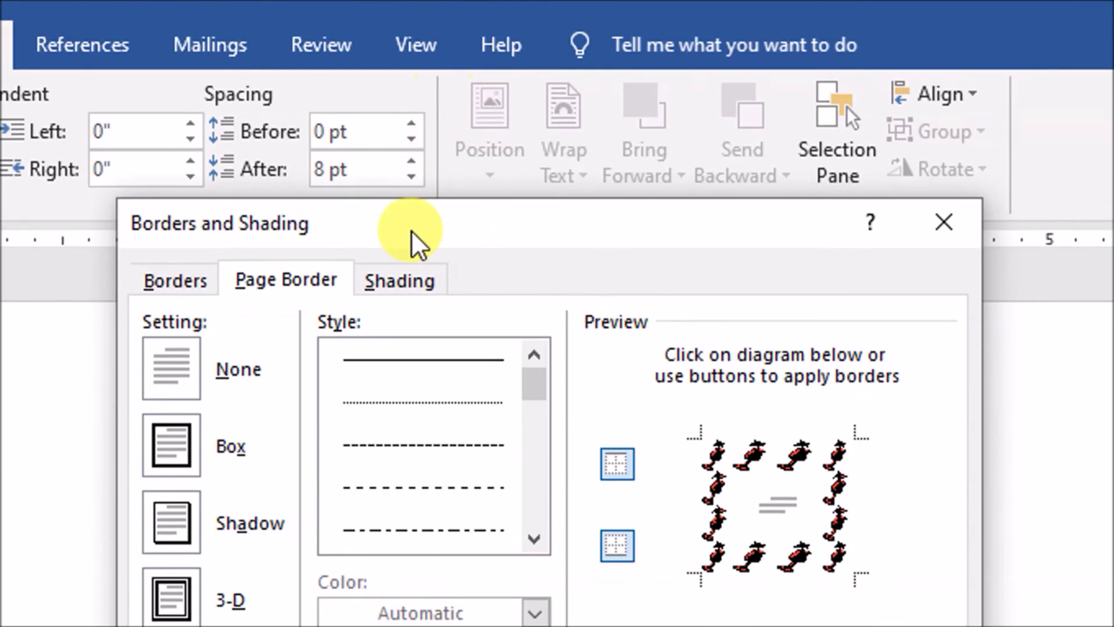
Set the first paragraph's shading fill to blue after trying light orange
{"action": "left_click", "coordinate": [384, 285]}
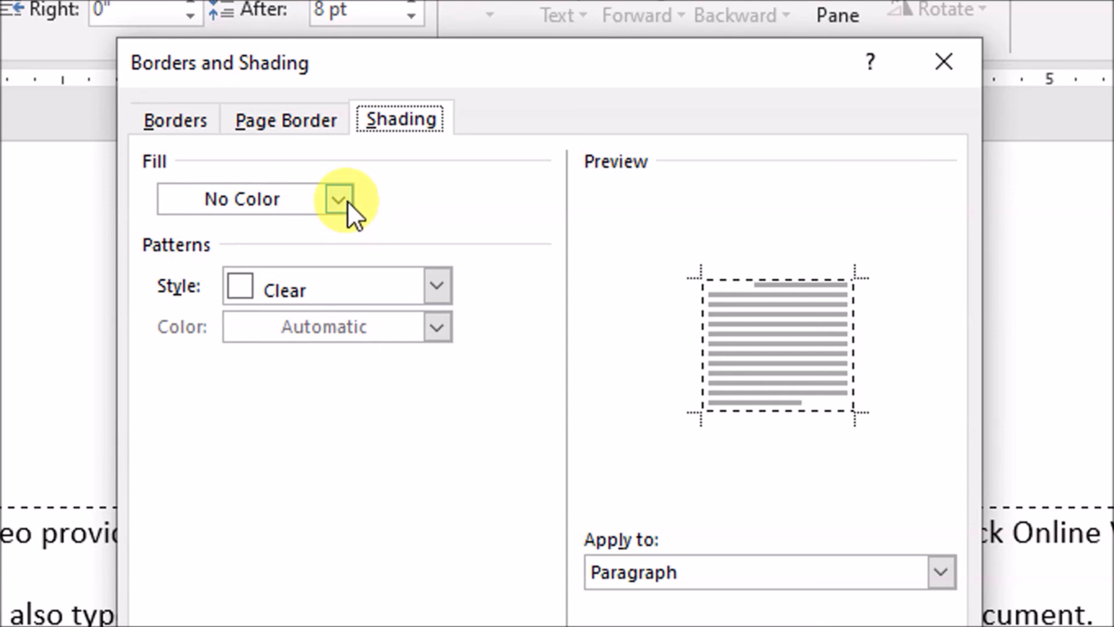
{"action": "left_click", "coordinate": [347, 200]}
{"action": "left_click", "coordinate": [313, 321]}
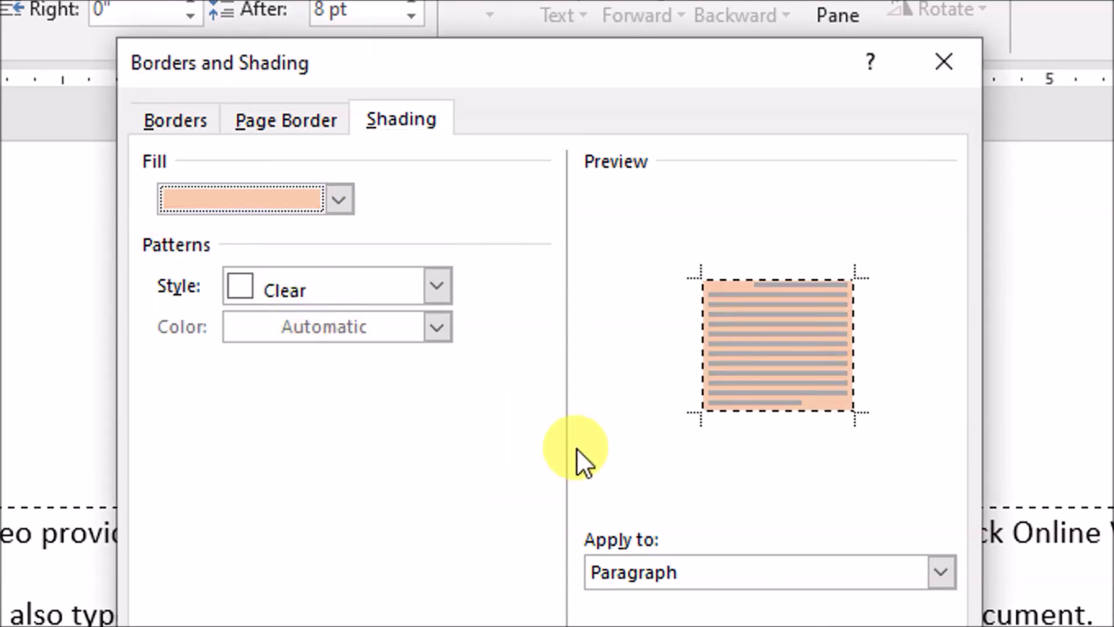
{"action": "left_click", "coordinate": [338, 201]}
{"action": "left_click", "coordinate": [285, 270]}
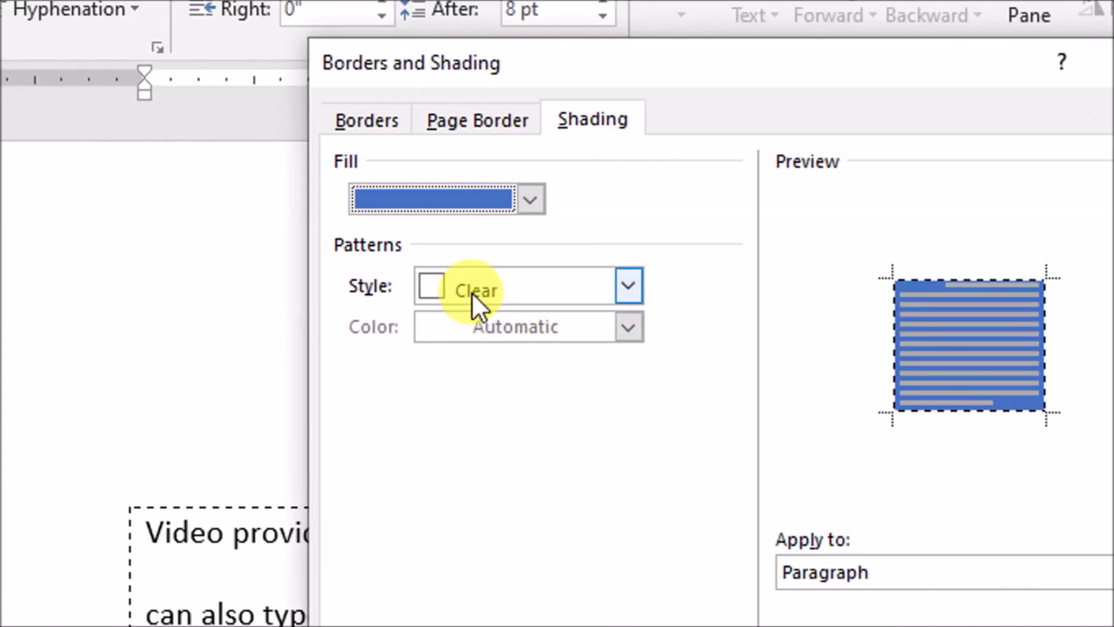
Give the shading a 25% pattern in dark blue after trying 15%, and apply the shading to the paragraph
{"action": "left_click", "coordinate": [626, 284]}
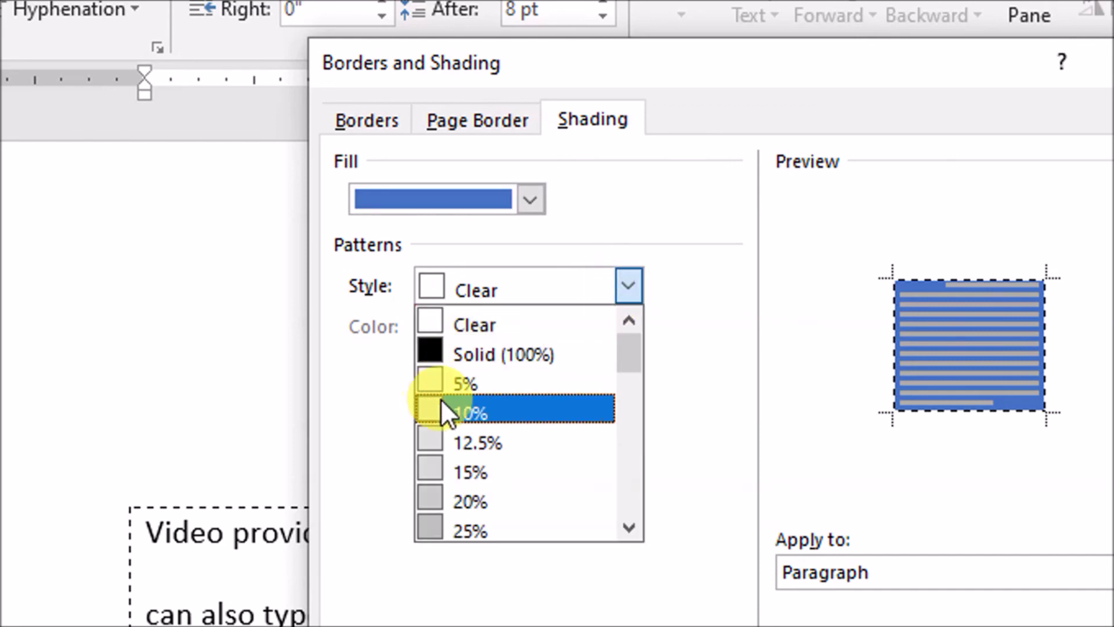
{"action": "left_click", "coordinate": [438, 470]}
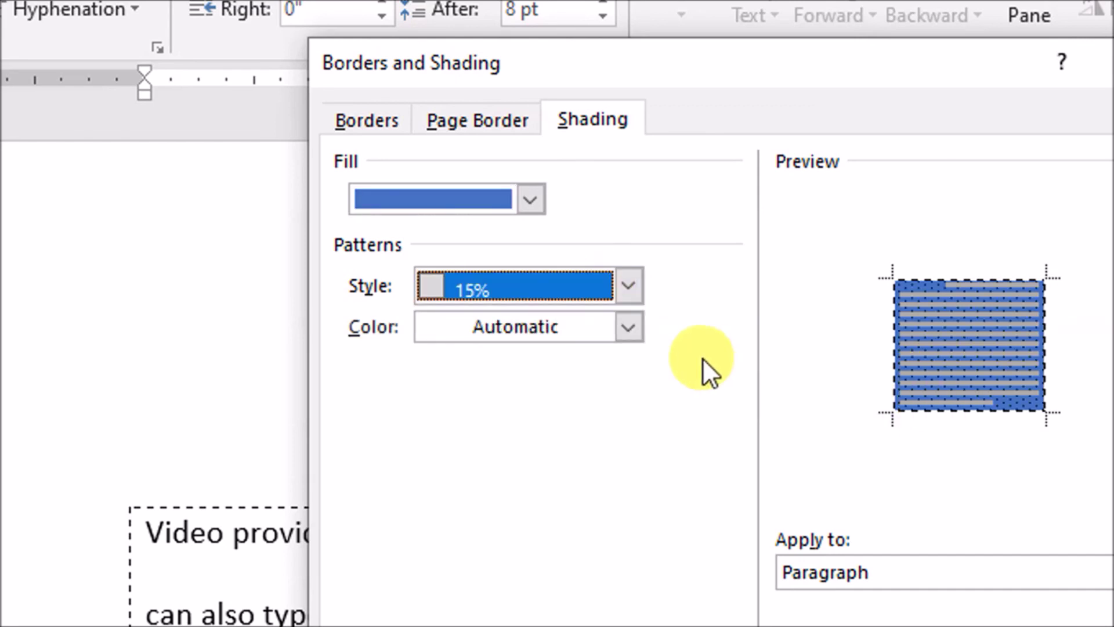
{"action": "left_click", "coordinate": [639, 282]}
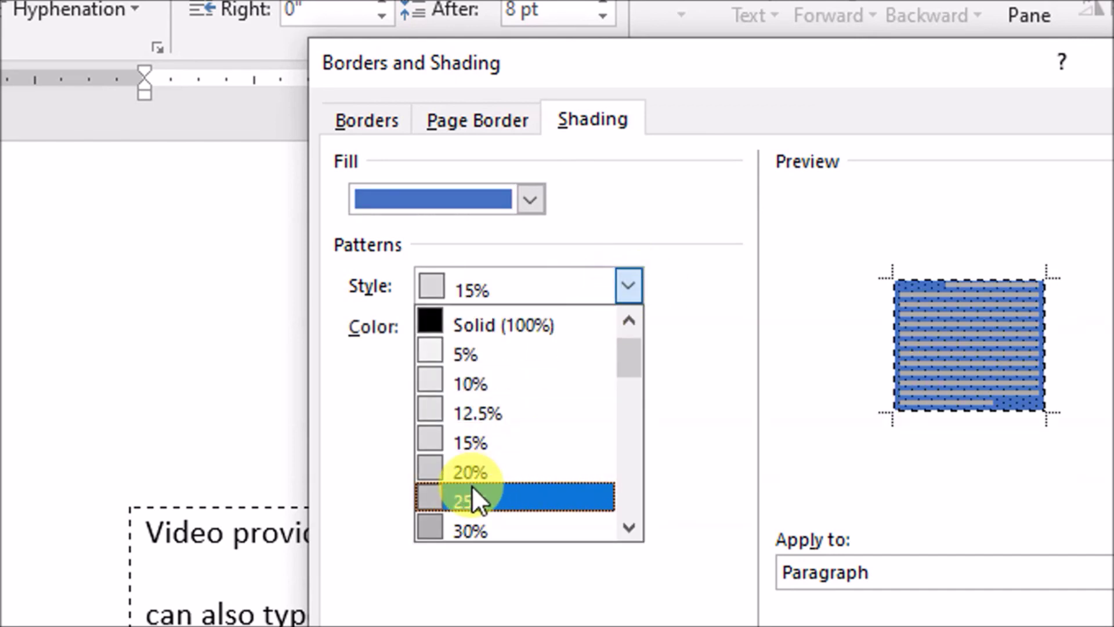
{"action": "left_click", "coordinate": [472, 485]}
{"action": "left_click", "coordinate": [628, 327]}
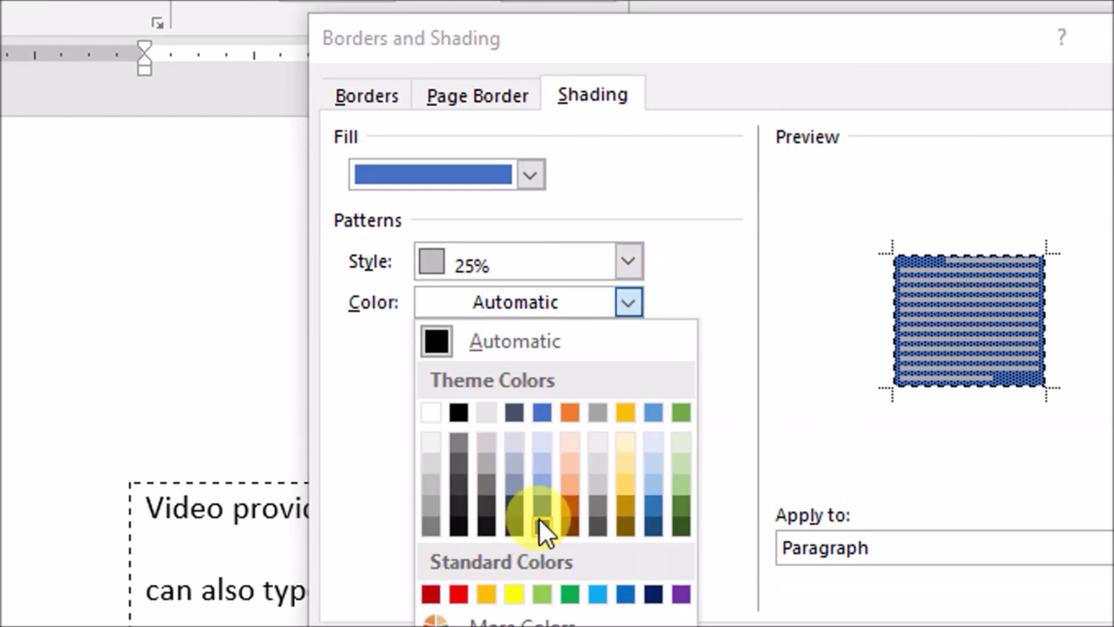
{"action": "left_click", "coordinate": [539, 519]}
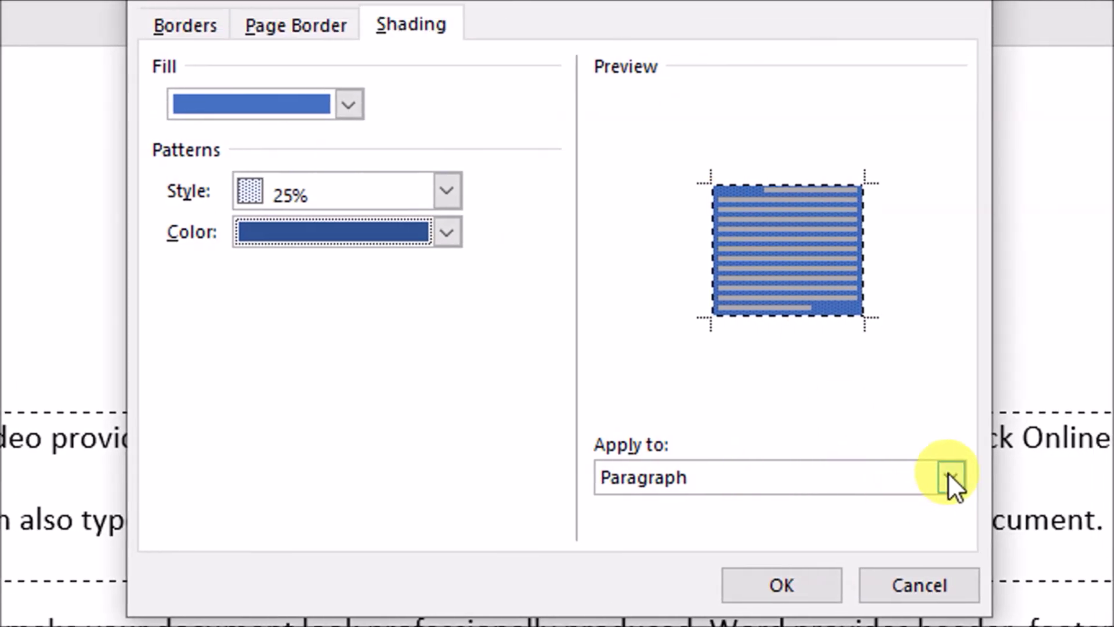
{"action": "left_click", "coordinate": [949, 474]}
{"action": "left_click", "coordinate": [701, 502]}
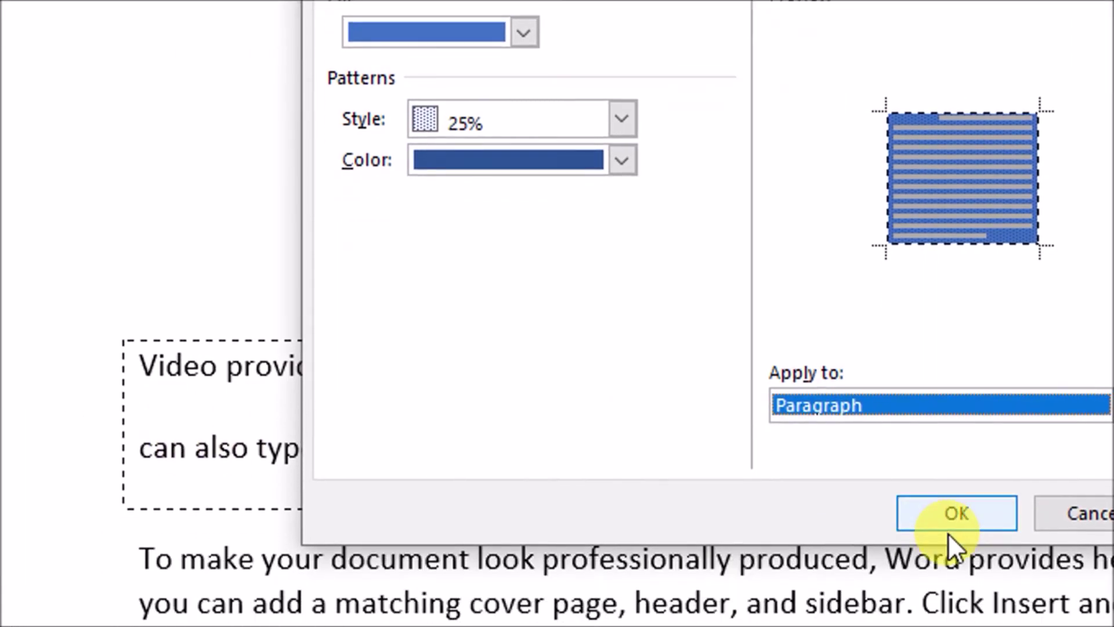
{"action": "left_click", "coordinate": [771, 587]}
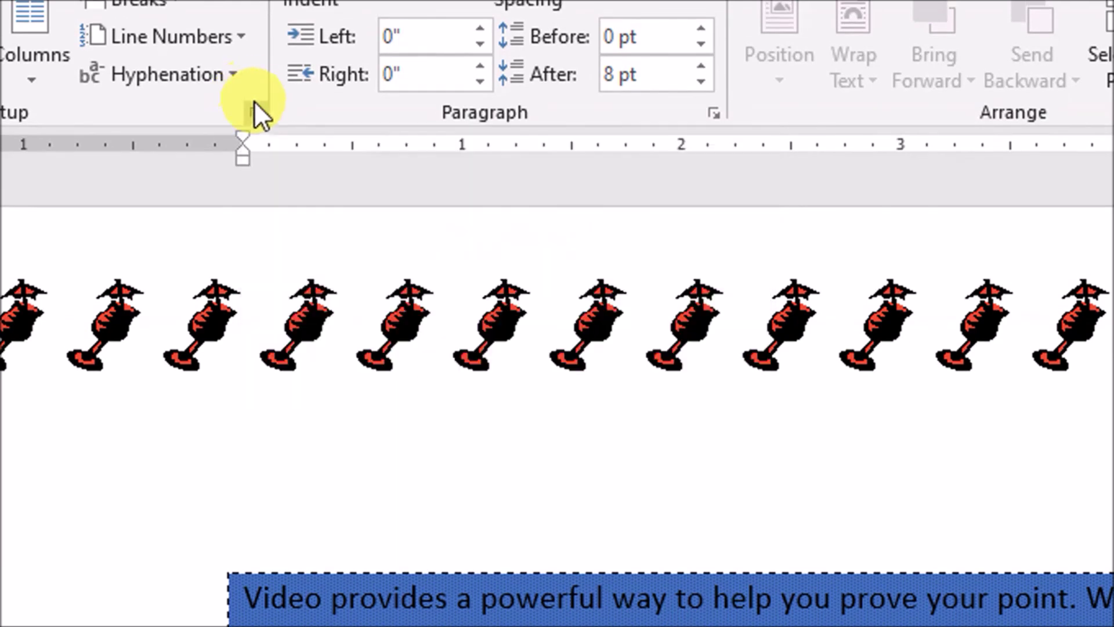
Open the Page Setup dialog again
{"action": "left_click", "coordinate": [255, 103]}
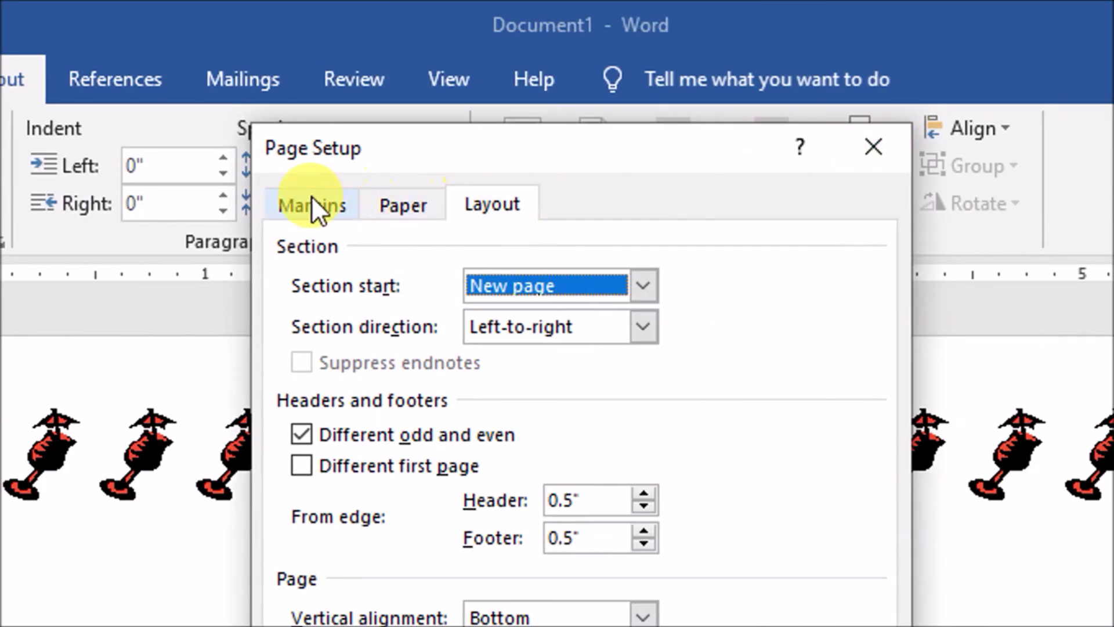